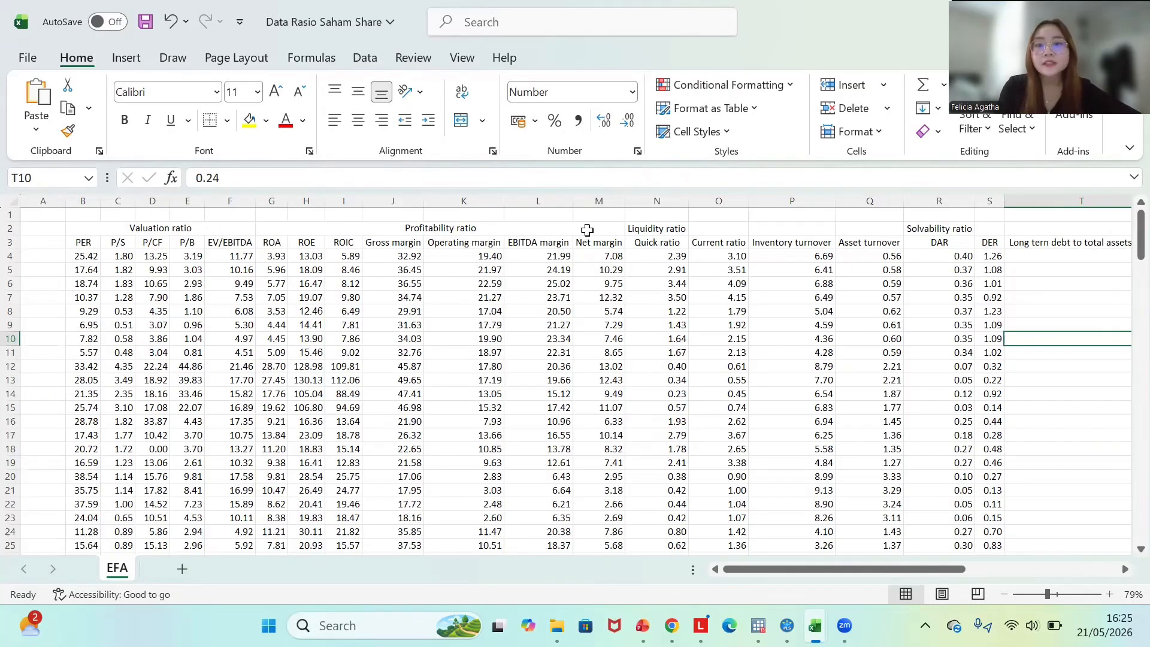
- Copy the entire ratio table on the EFA sheet, from the PER header through the last column and row
scroll(627, 227, right, 5)
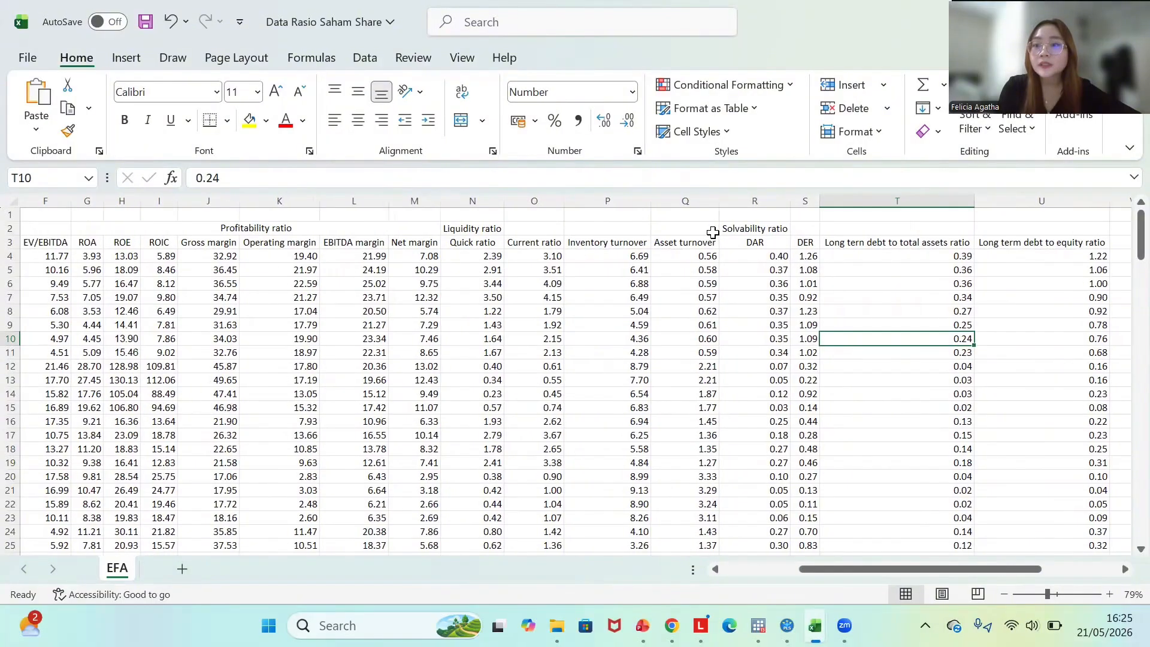
scroll(802, 252, right, 1)
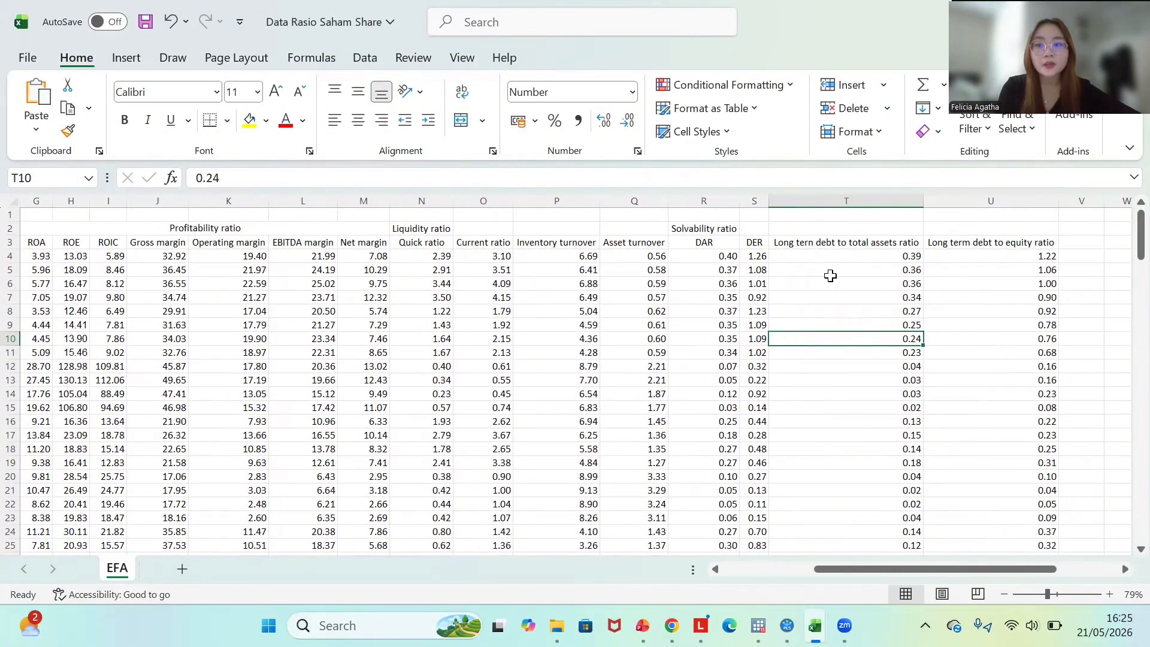
scroll(601, 328, left, 5)
scroll(601, 328, left, 1)
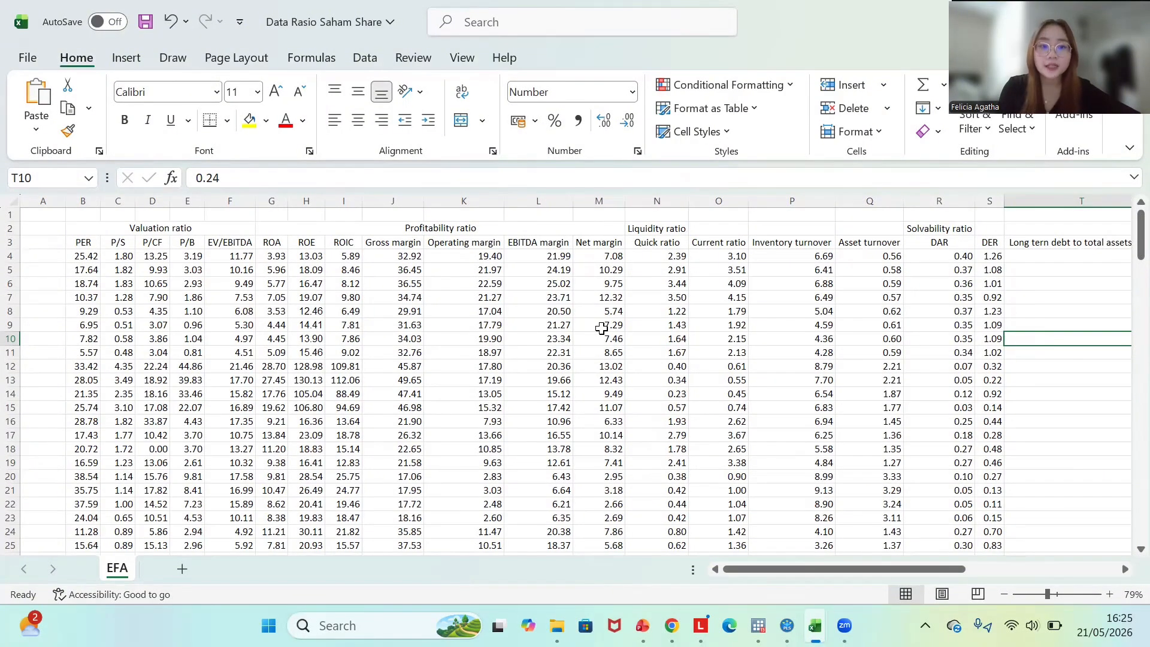
click(88, 243)
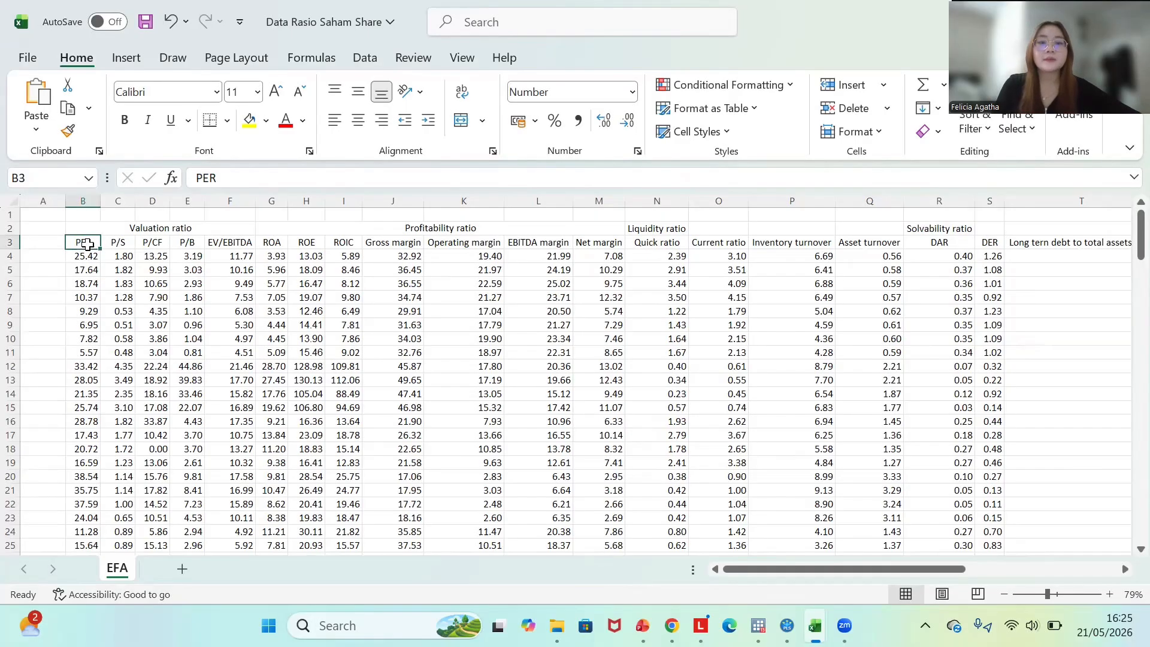
key(ctrl+shift+Right)
key(ctrl+shift+Down)
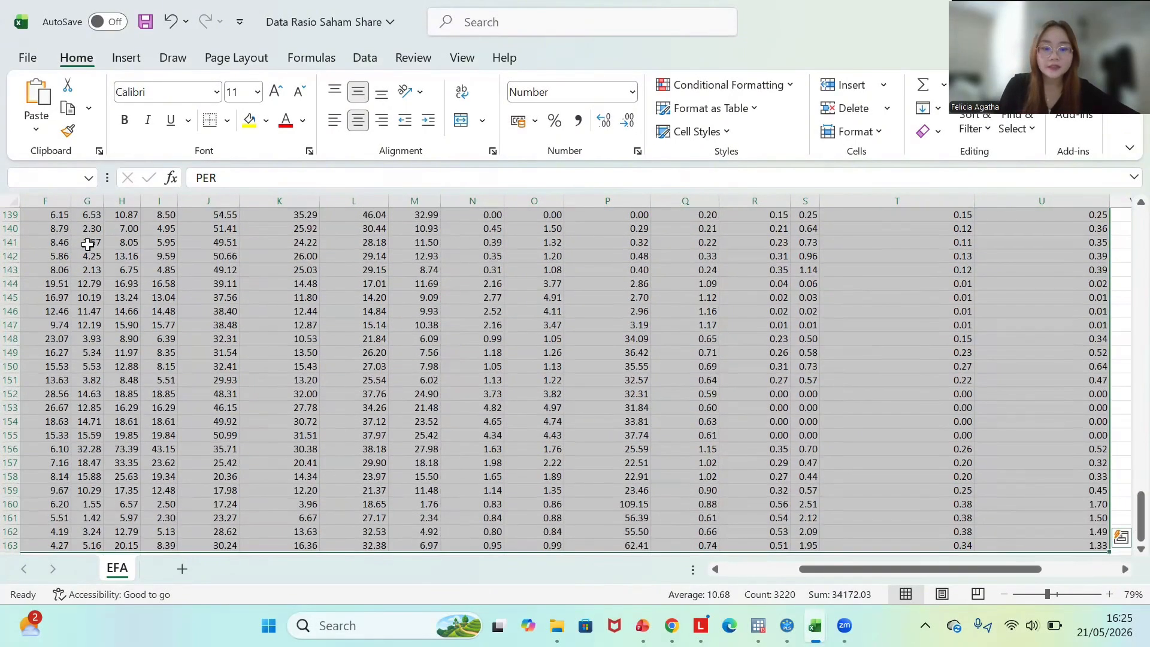
key(ctrl+c)
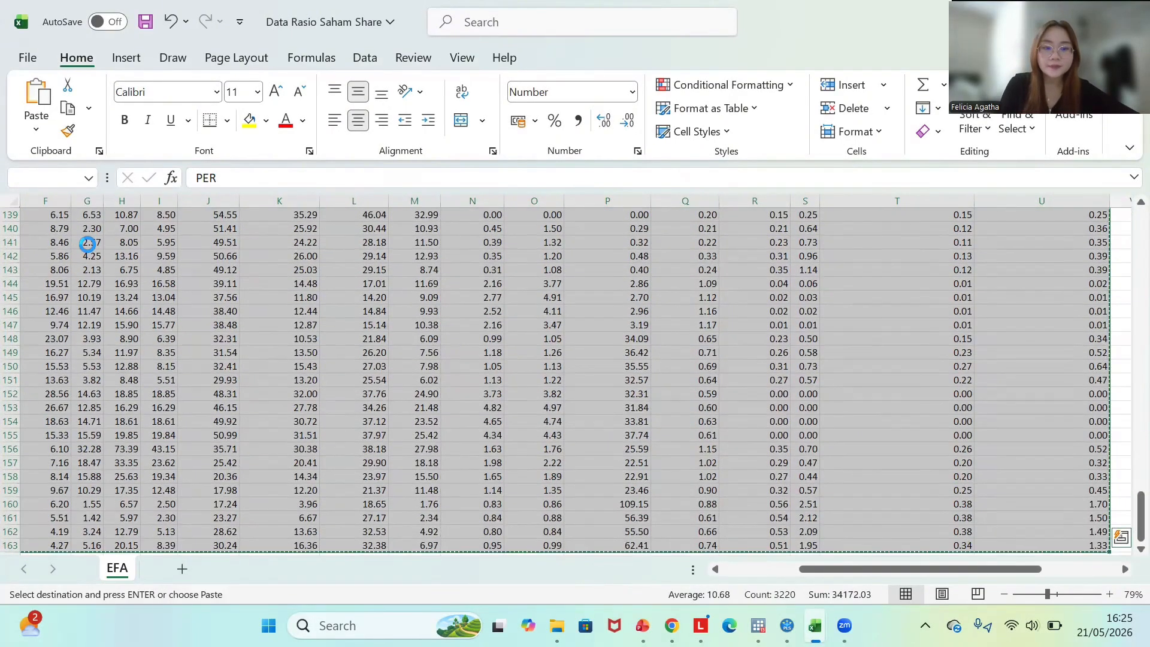
- Switch to StataSE 13 and begin a formatted log file named Analisis EFA in the Tugas titut folder
click(362, 624)
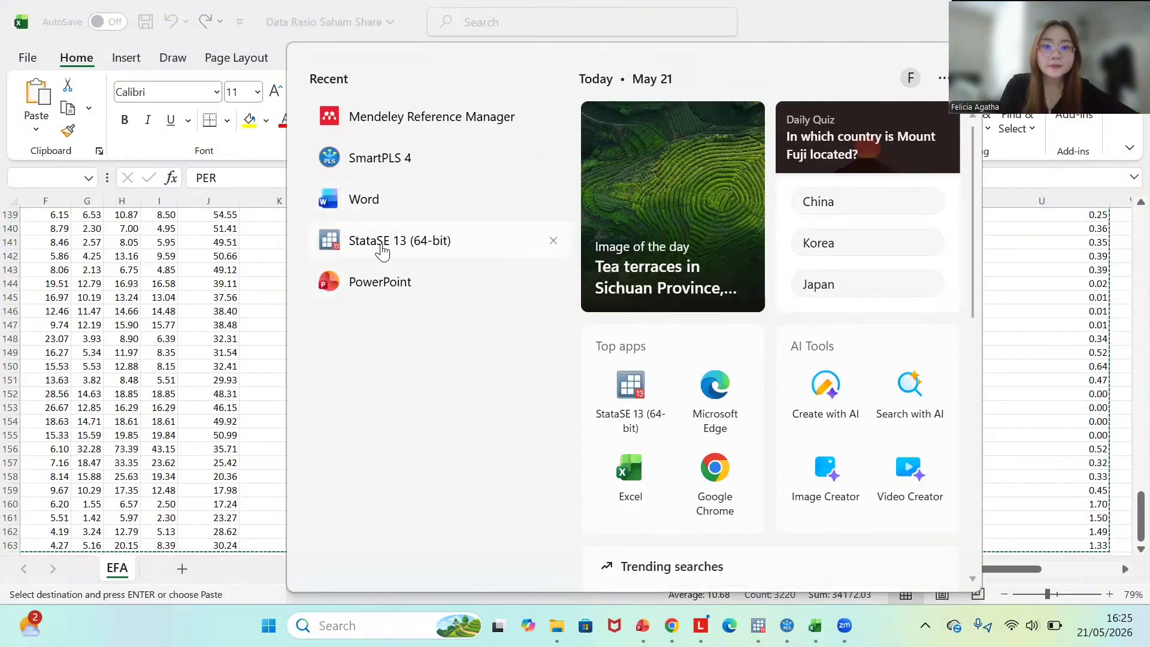
click(381, 250)
click(20, 33)
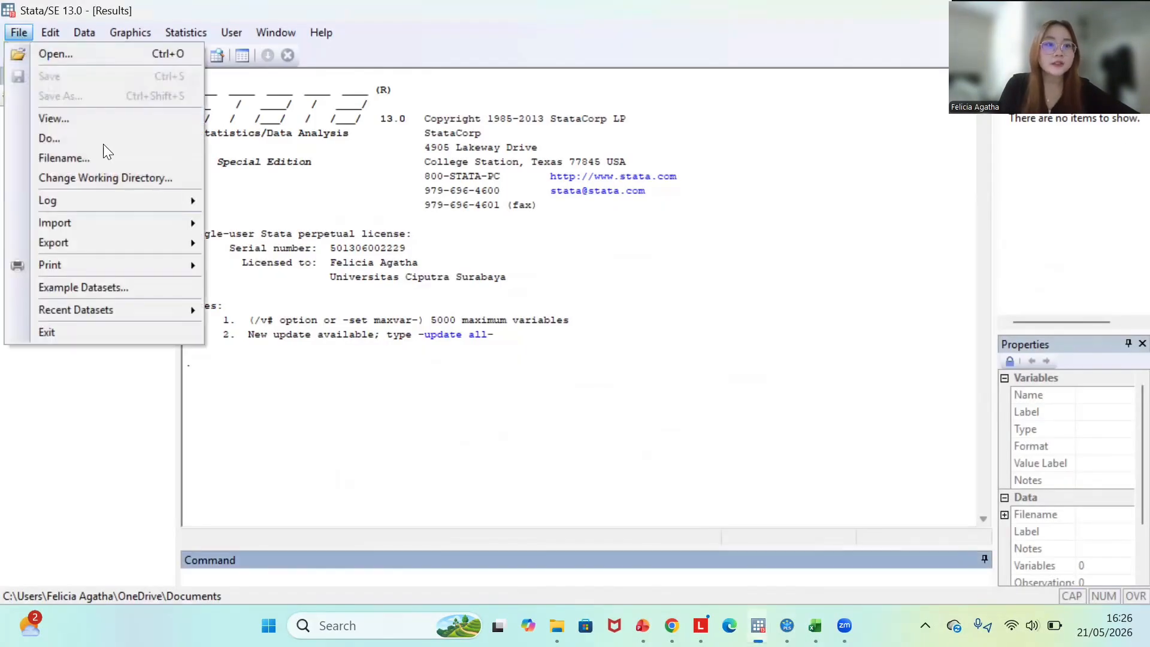
mouse_move(135, 205)
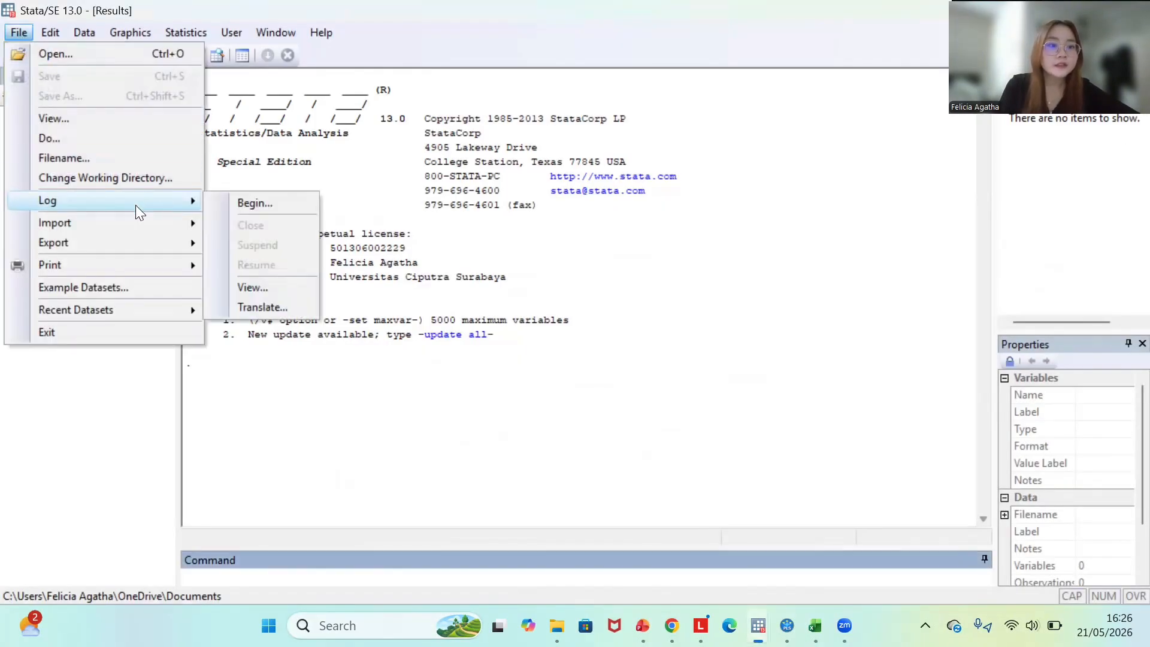
click(250, 203)
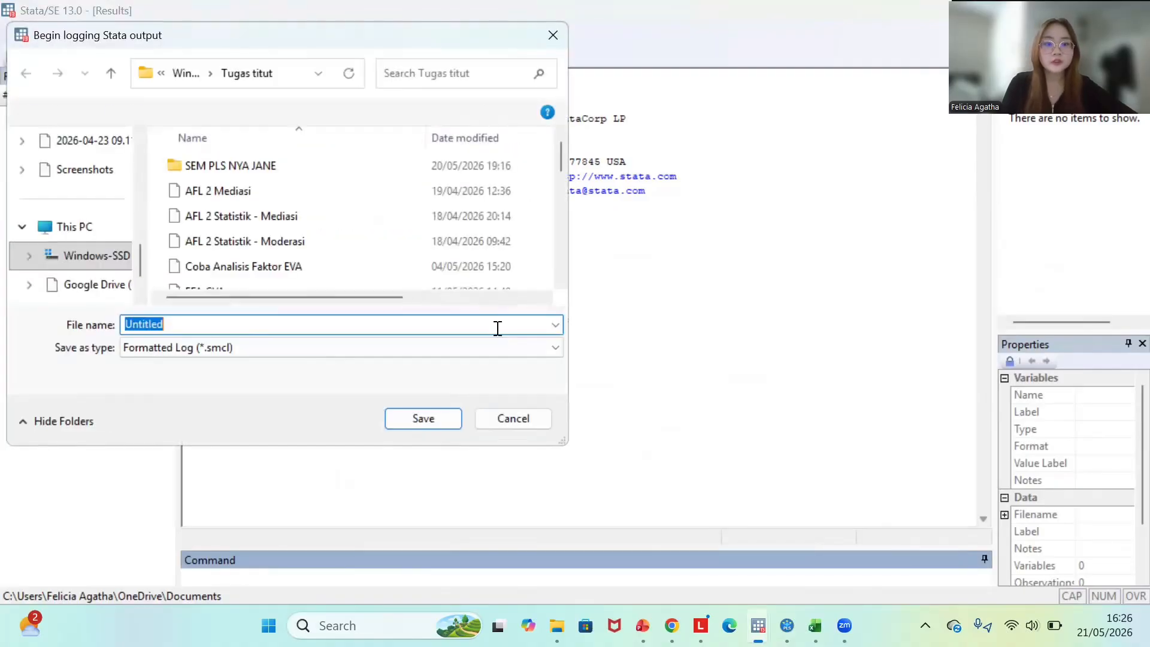
text(ANalisi)
key(BackSpace)
key(BackSpace)
key(BackSpace)
key(BackSpace)
key(BackSpace)
key(BackSpace)
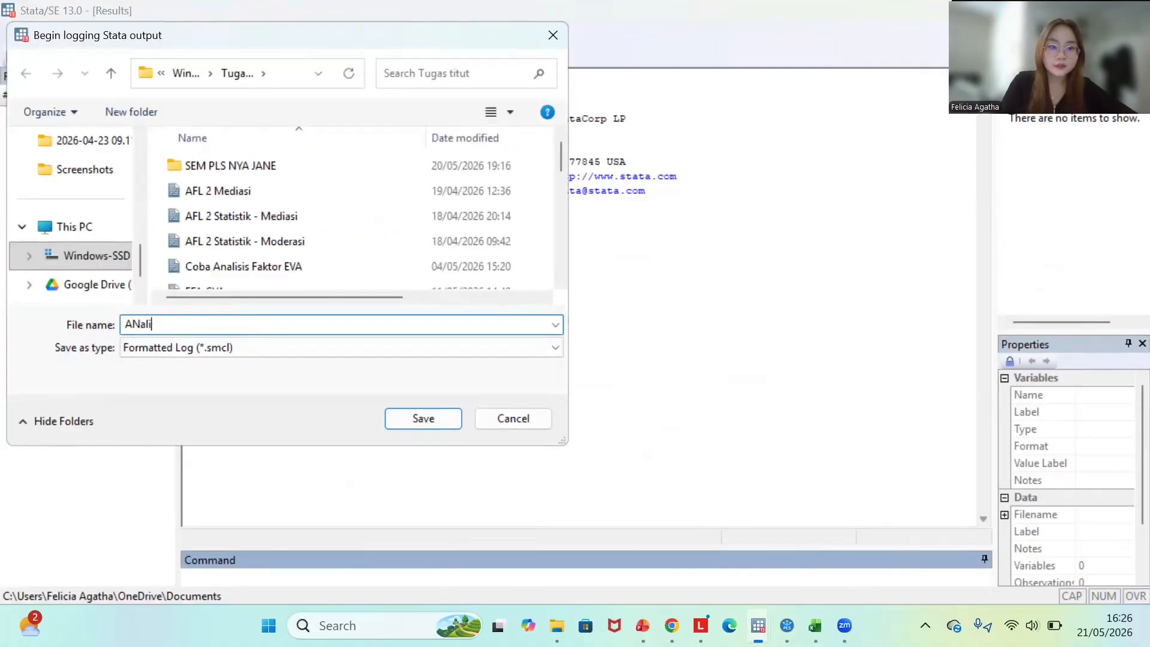
text(nalisis EFA)
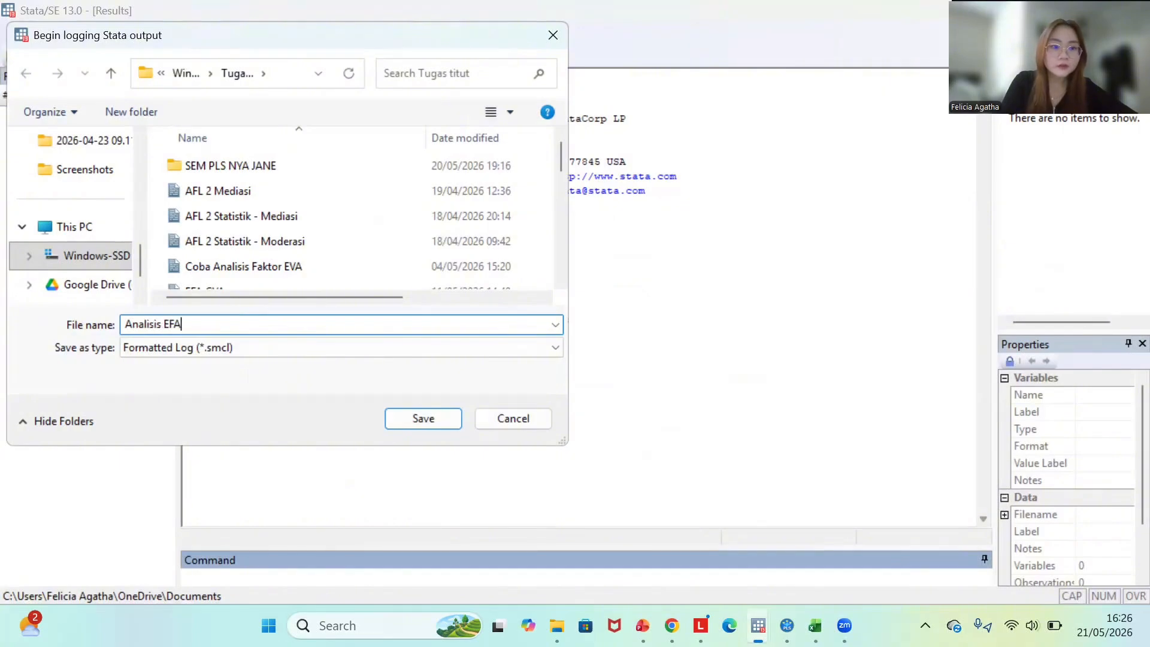
key(Return)
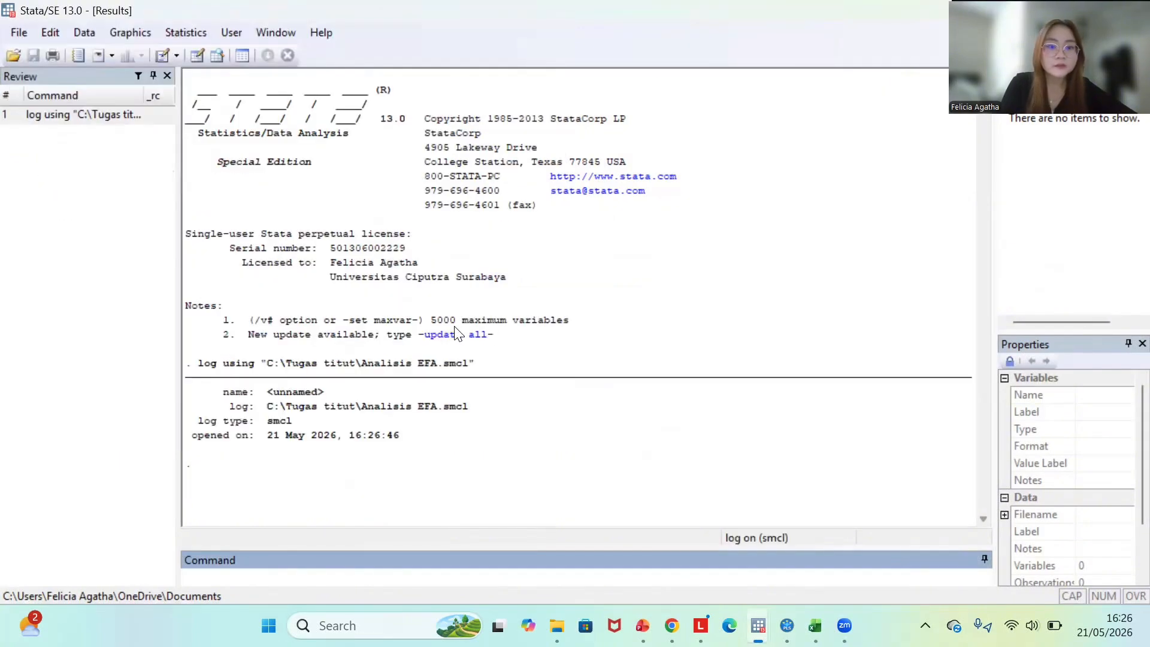
- Paste the copied ratio data into Stata's Data Editor with the first row as variable names, and close the editor
click(196, 55)
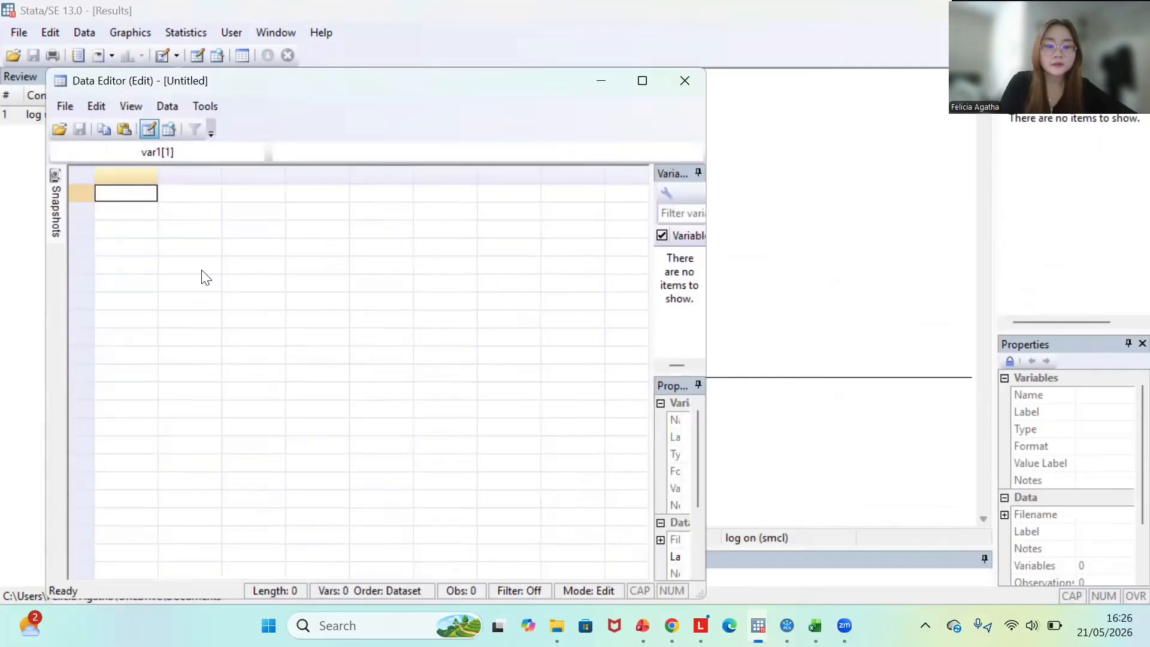
key(ctrl+v)
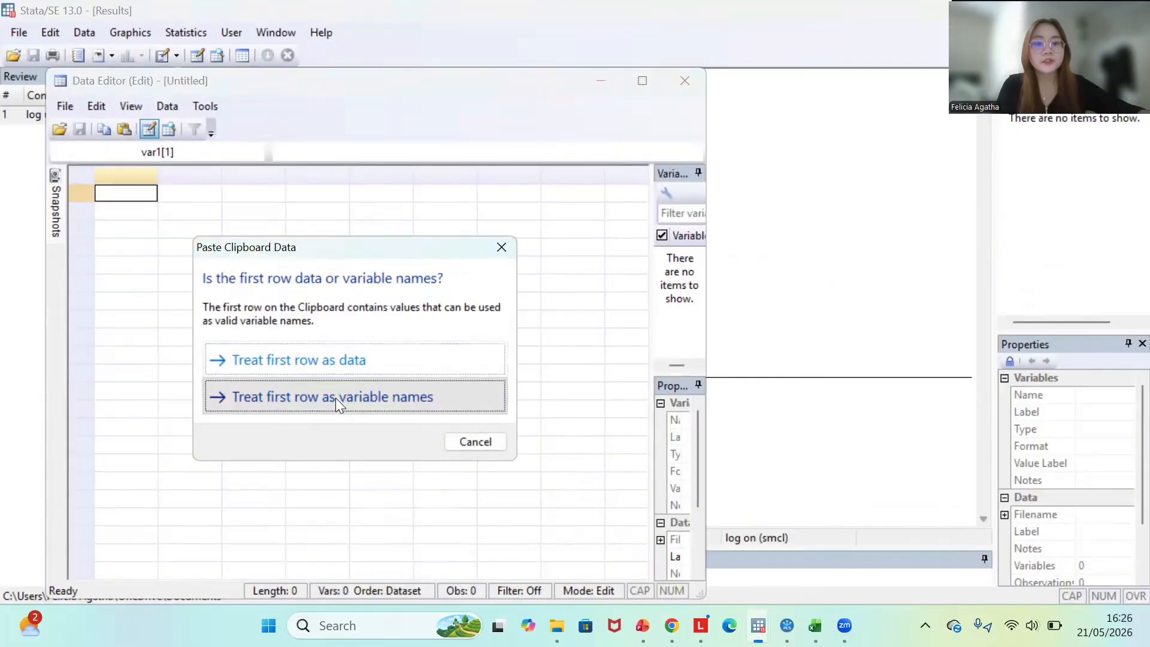
click(335, 397)
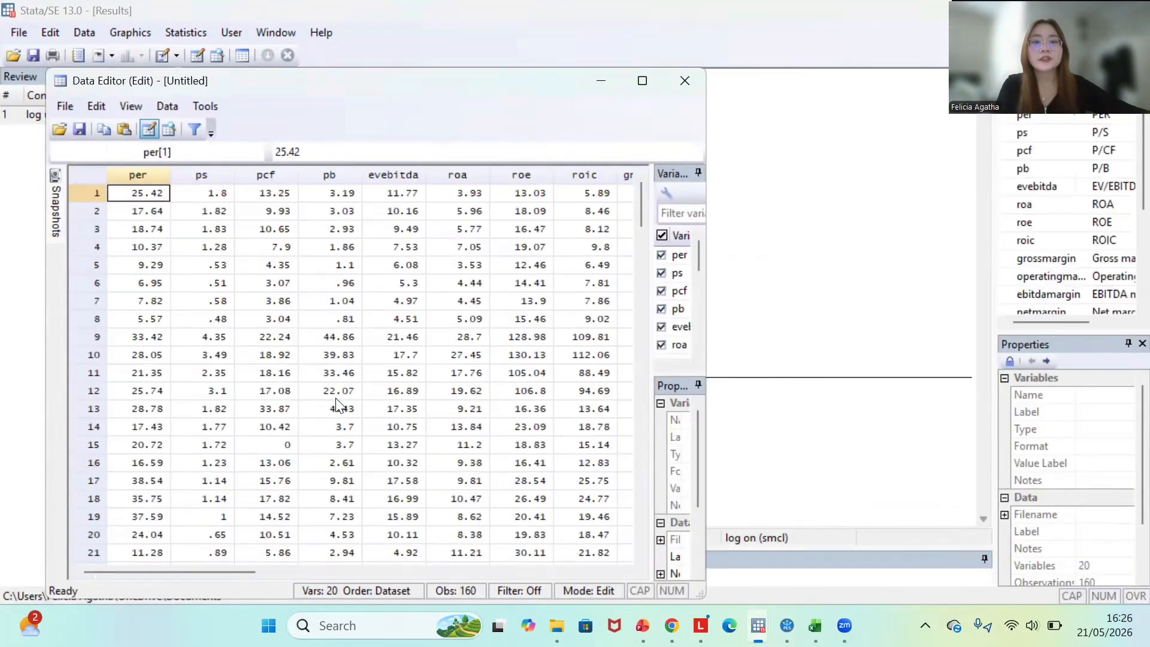
click(683, 81)
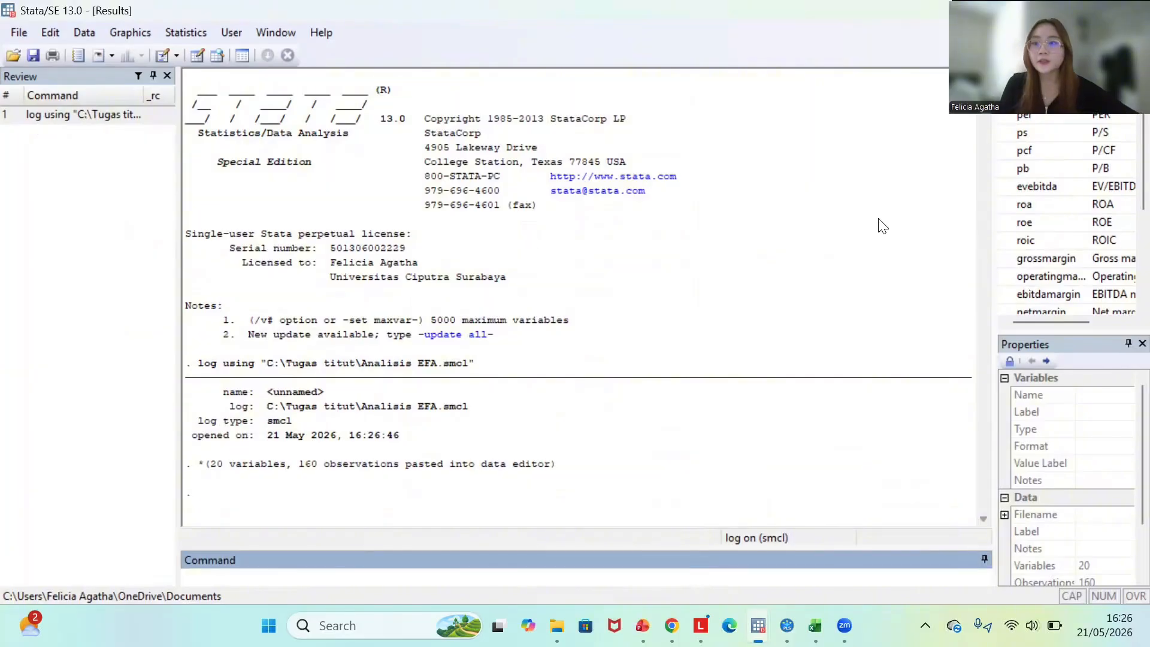
- Run the factor command on all variables from per to longtermdebttoequityratio with the pcf option
text(facto)
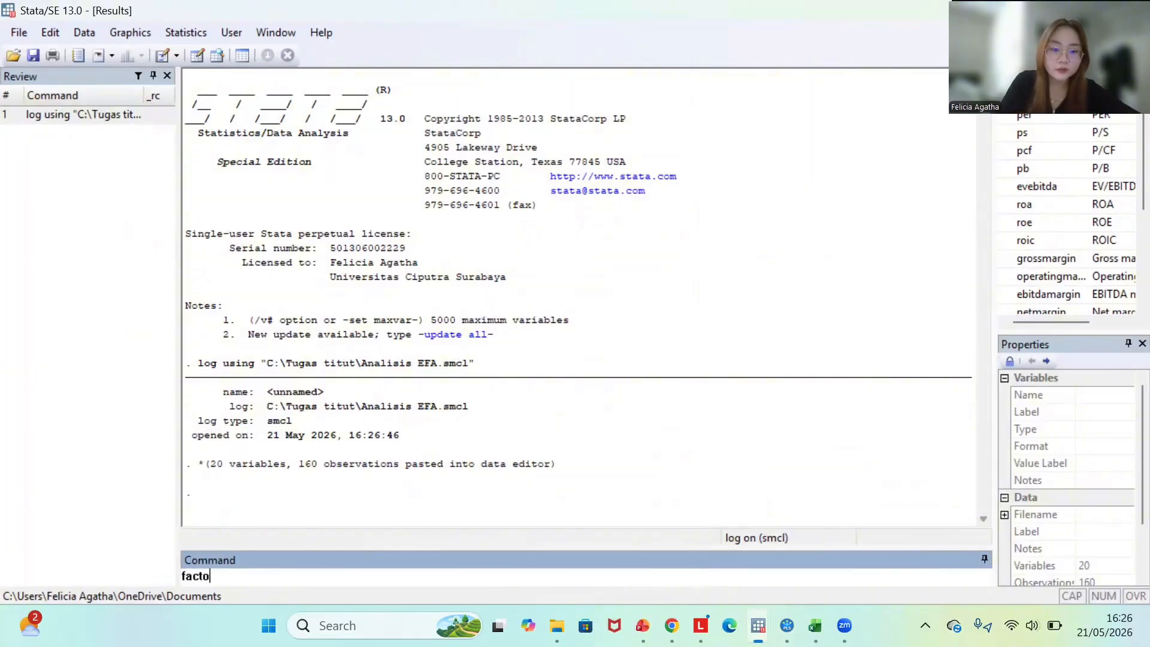
text(r)
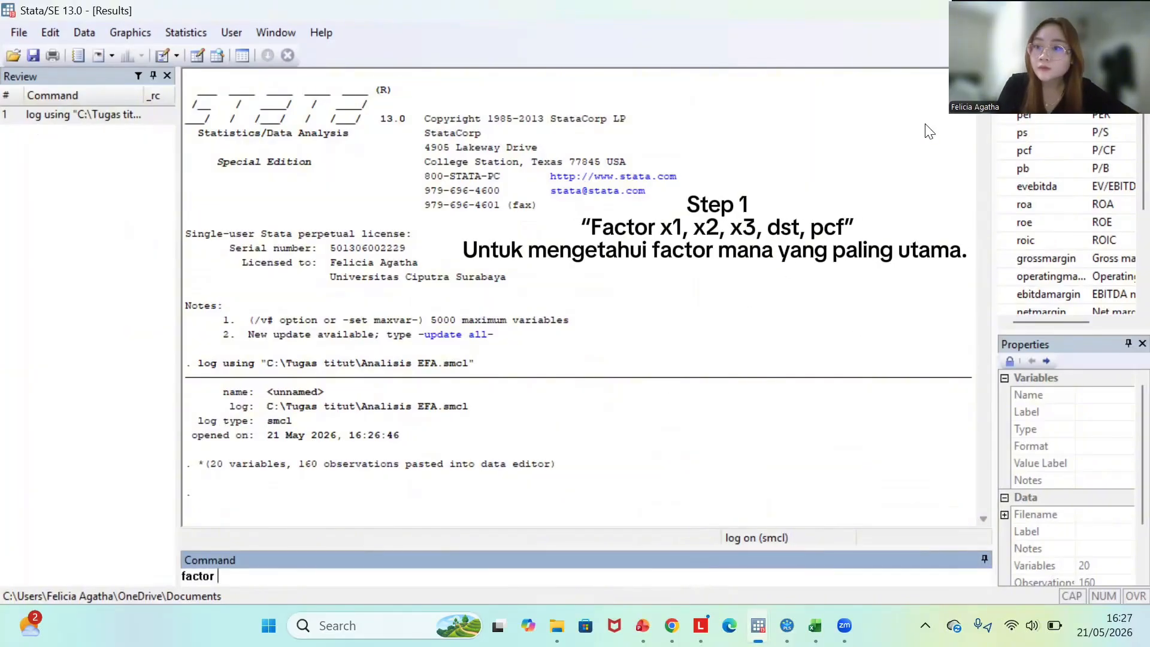
double_click(1008, 115)
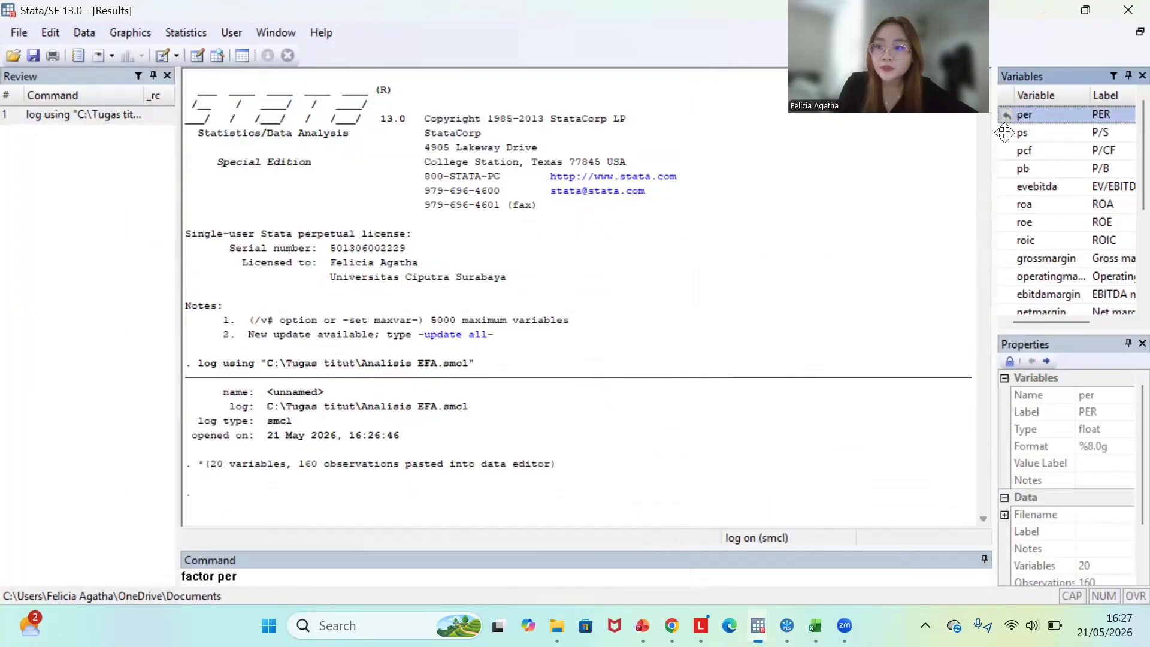
double_click(1004, 132)
double_click(1004, 150)
double_click(1004, 168)
double_click(1004, 186)
double_click(1004, 204)
double_click(1004, 222)
double_click(1004, 240)
click(1004, 258)
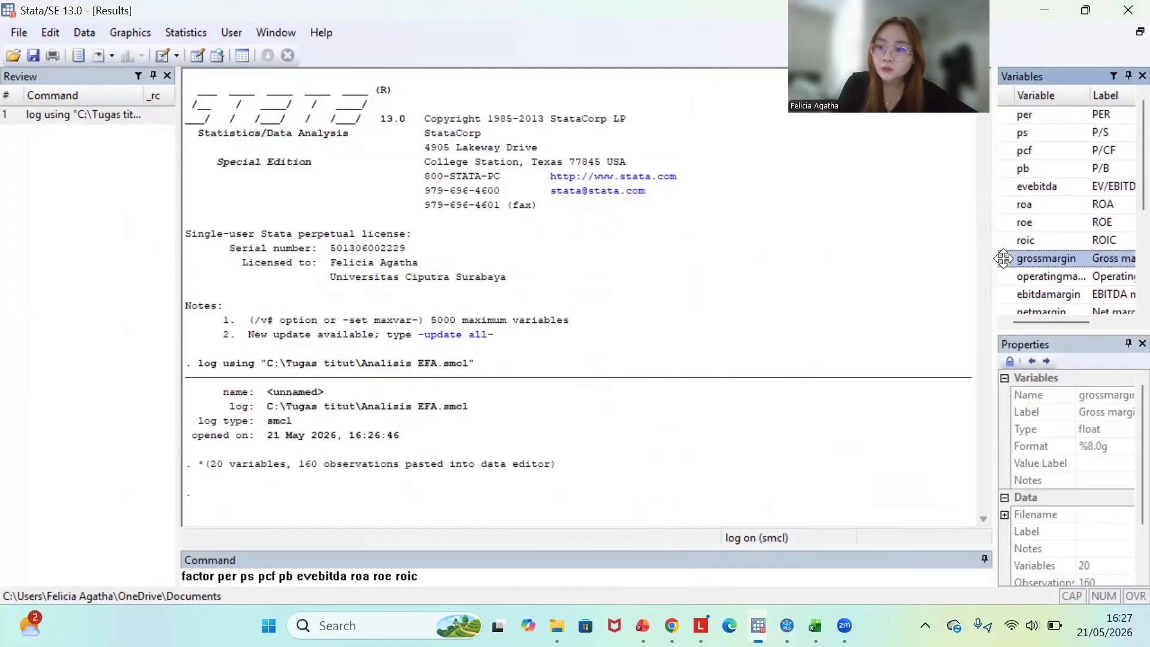
click(1004, 276)
click(1005, 294)
scroll(1022, 278, down, 3)
click(1005, 150)
click(1004, 169)
click(1004, 187)
click(1004, 204)
click(1004, 222)
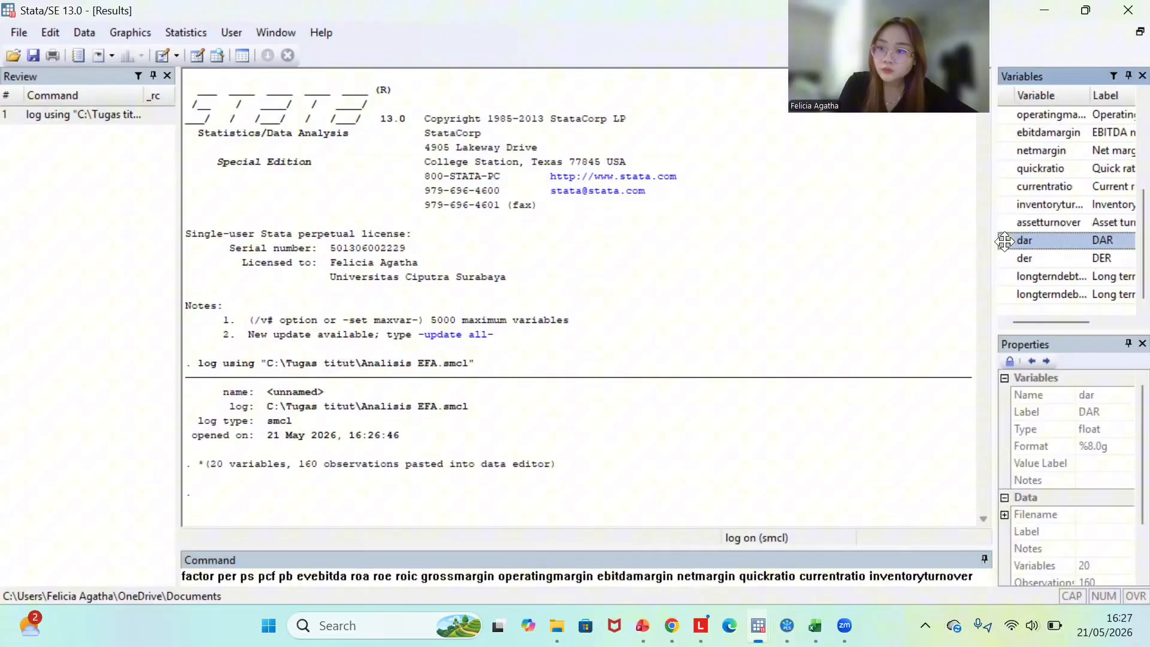
double_click(1005, 293)
text(, pcf)
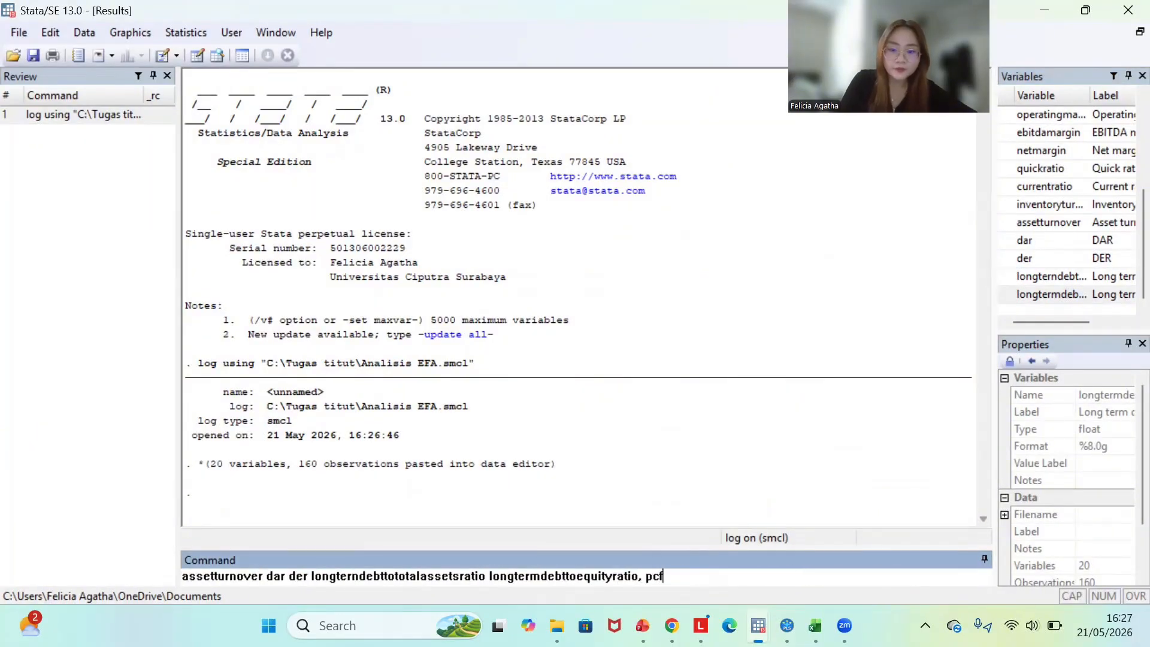
key(Return)
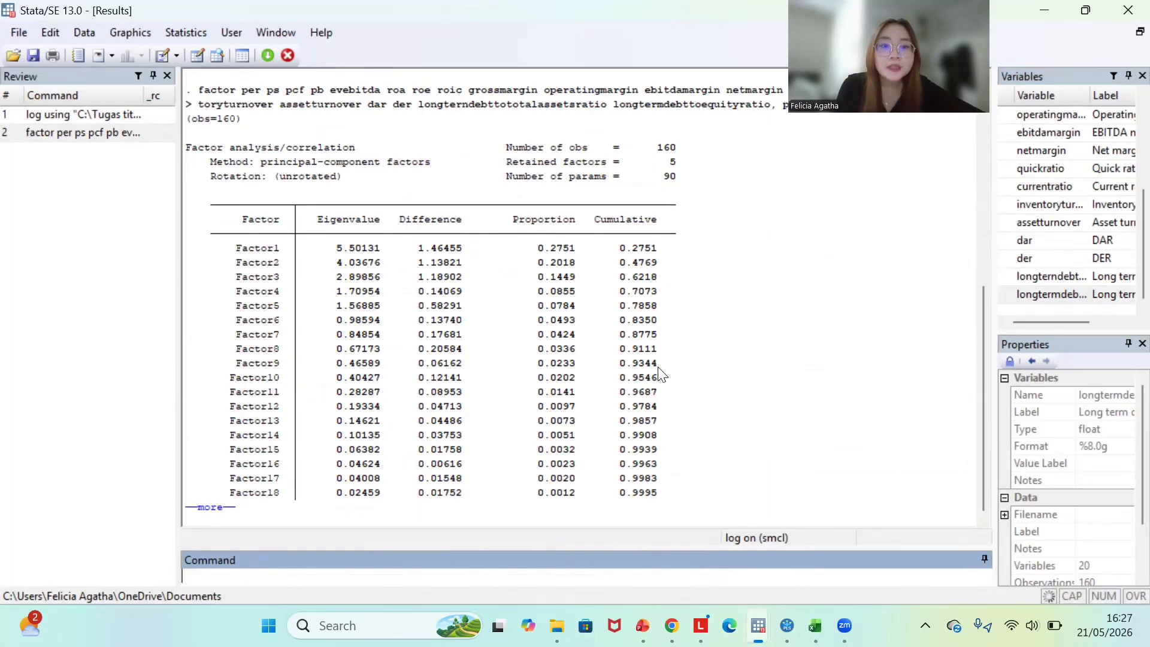
- Display the remaining factor analysis output and review the eigenvalues and factor loadings
click(226, 507)
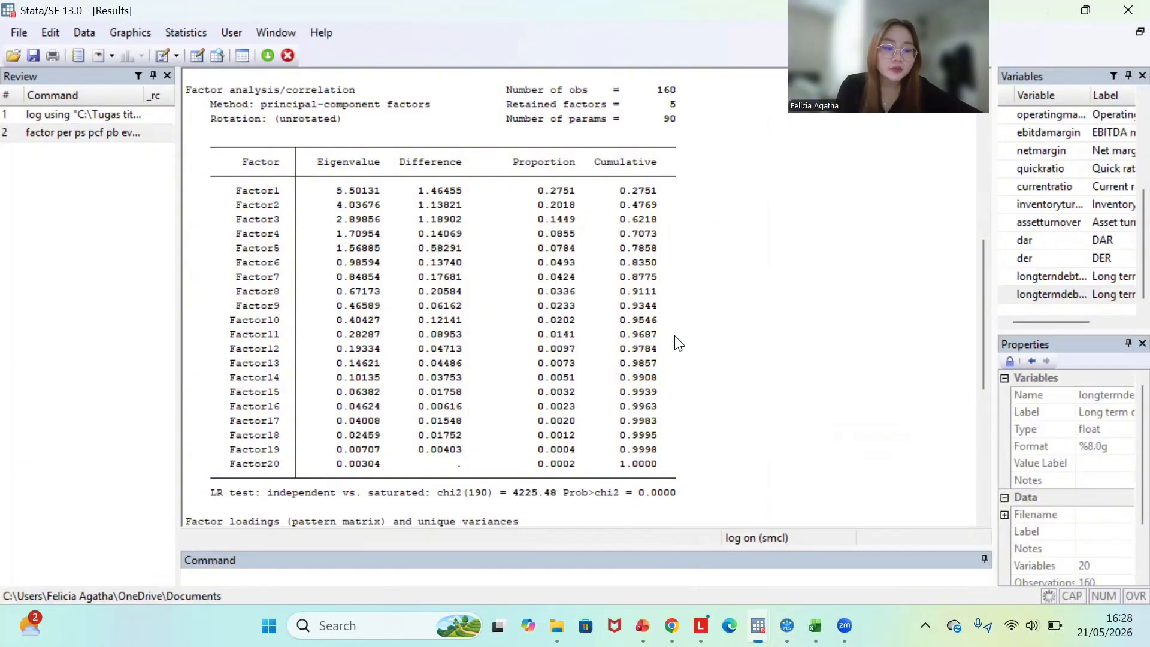
scroll(698, 324, down, 8)
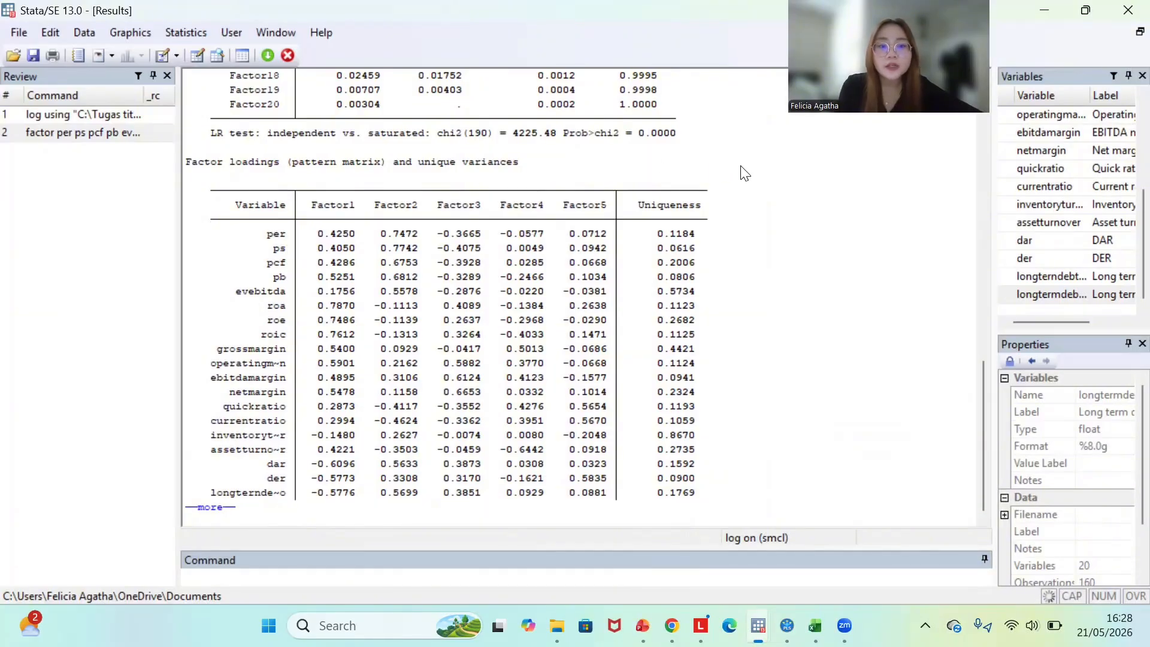
click(217, 509)
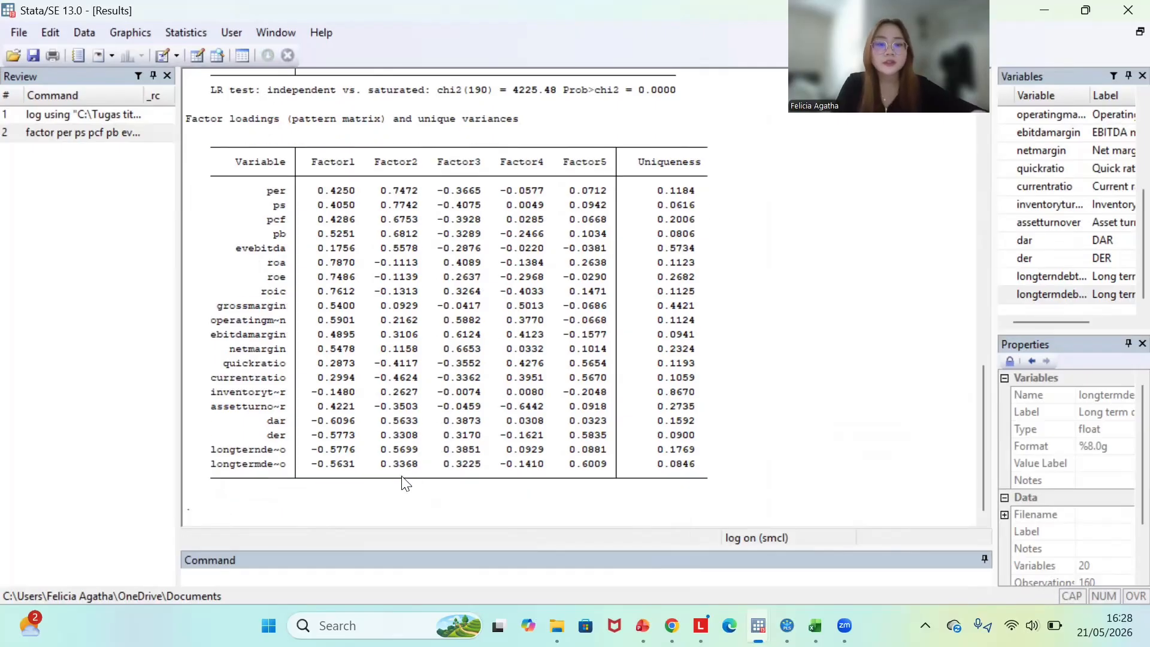
- Run estat kmo to check sampling adequacy and display its complete output
click(399, 568)
text(es)
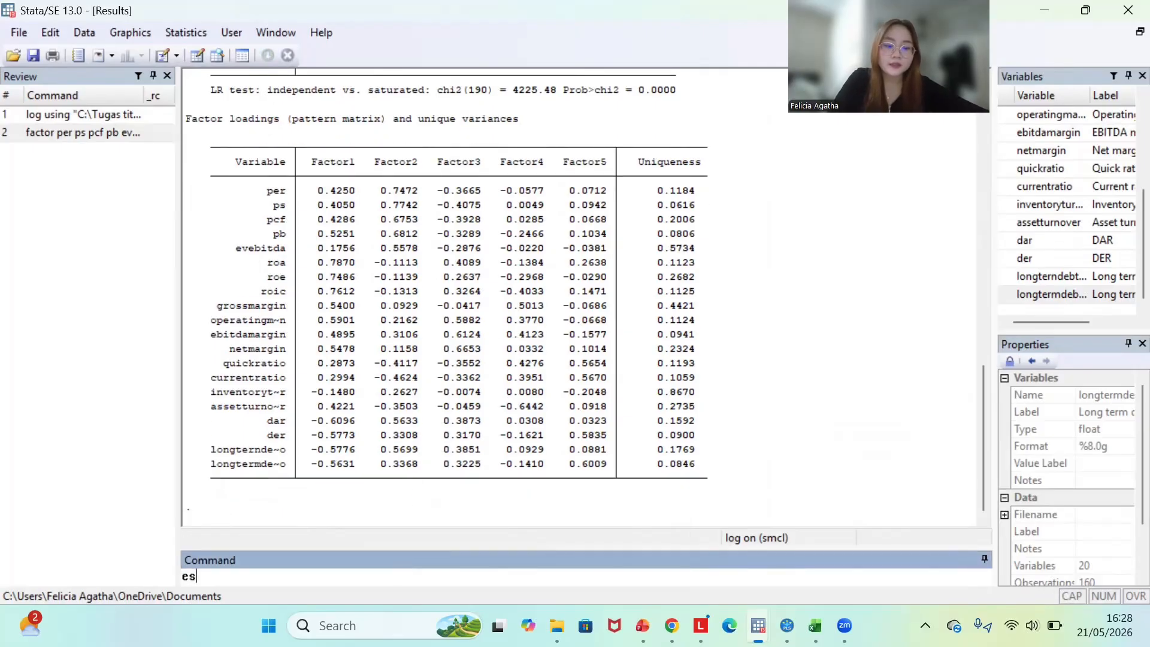
text(tat kmo)
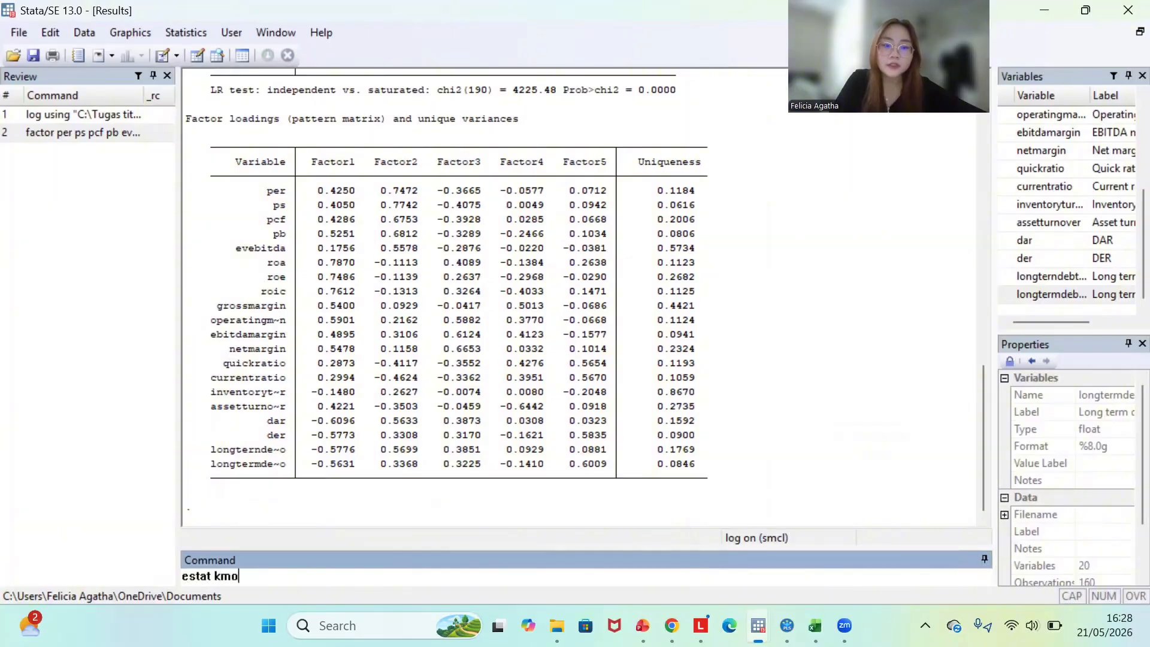
key(Return)
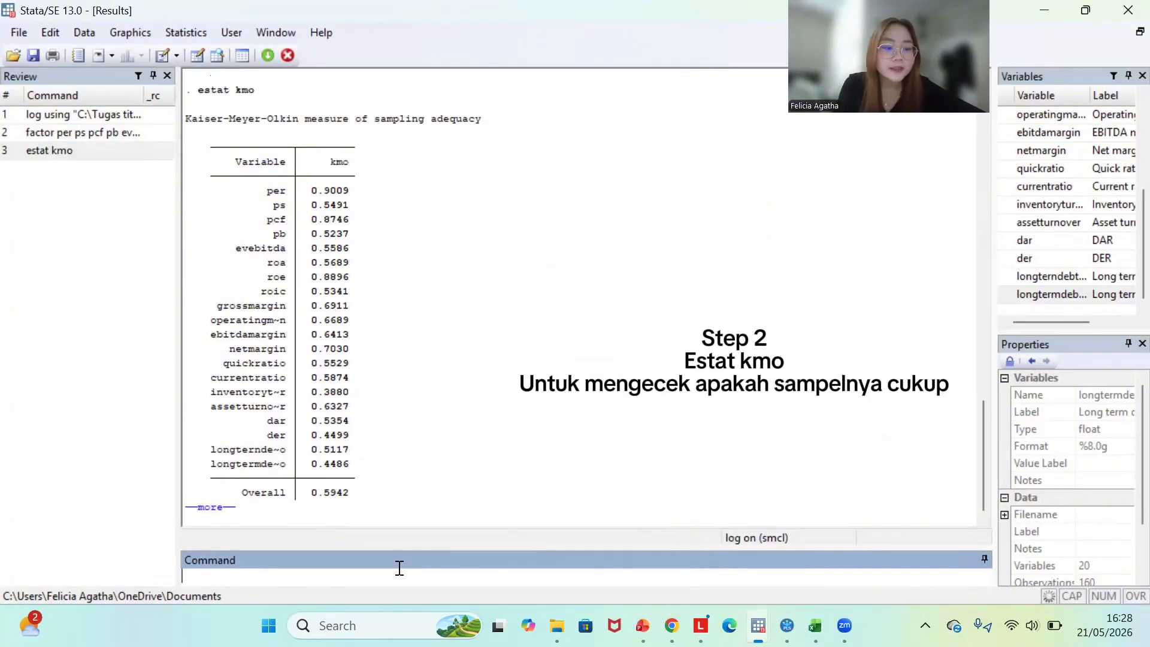
click(219, 510)
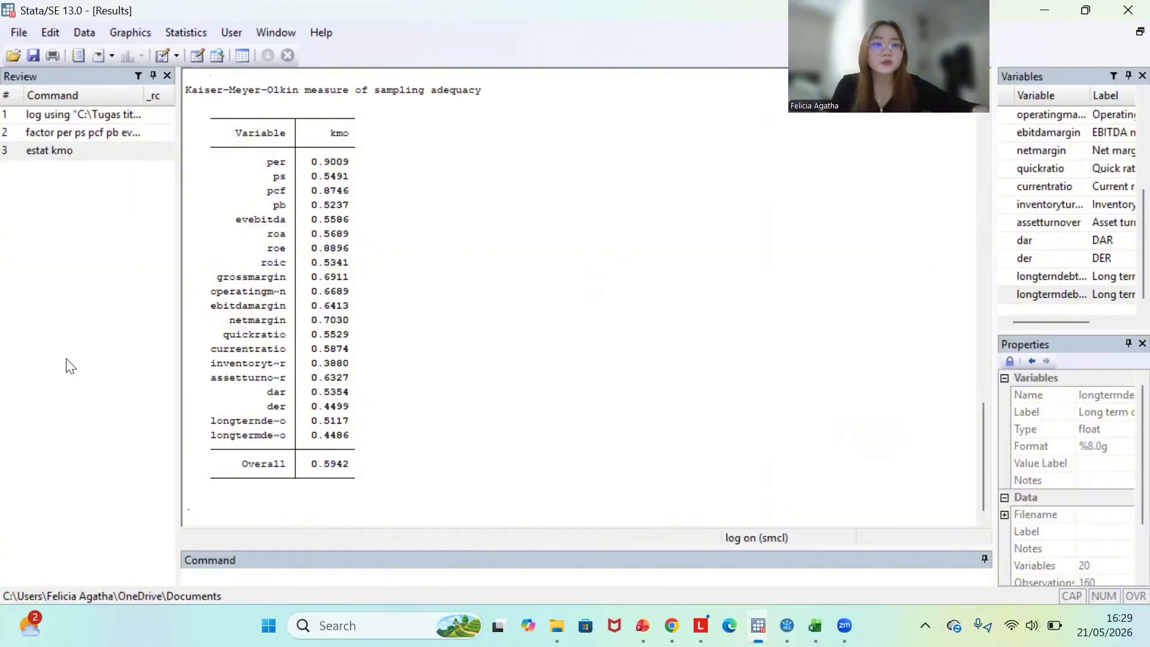
- Rerun the earlier factor command with the pcf option, leaving out inventoryturnover, and continue its output to the factor loadings
click(57, 134)
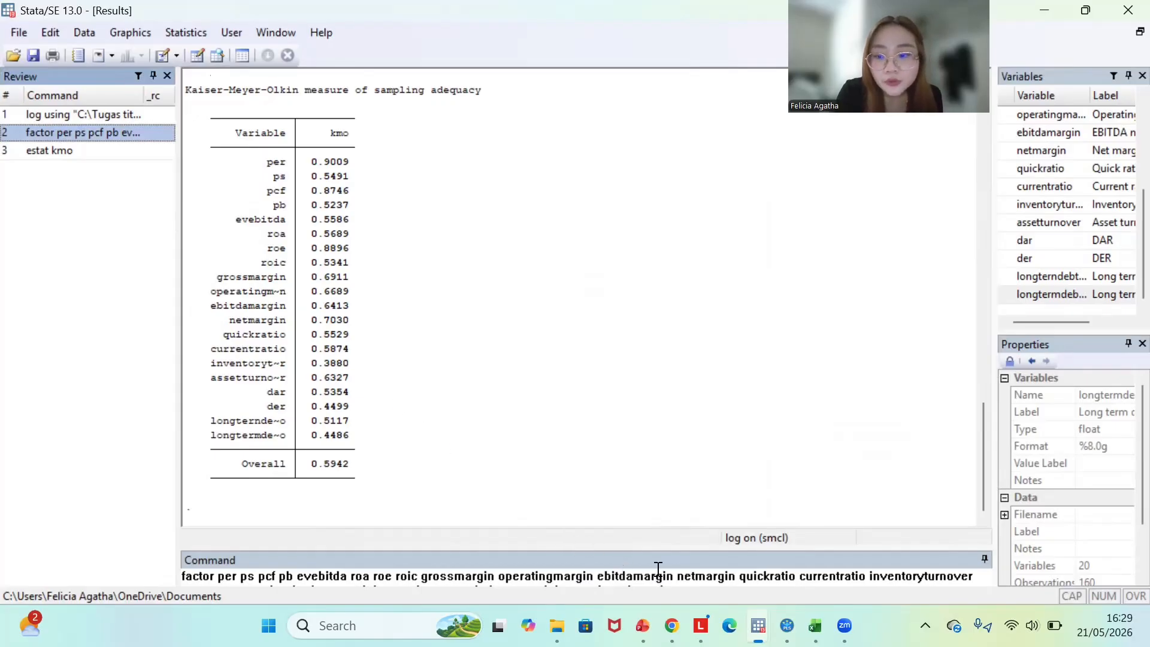
double_click(901, 580)
key(Left)
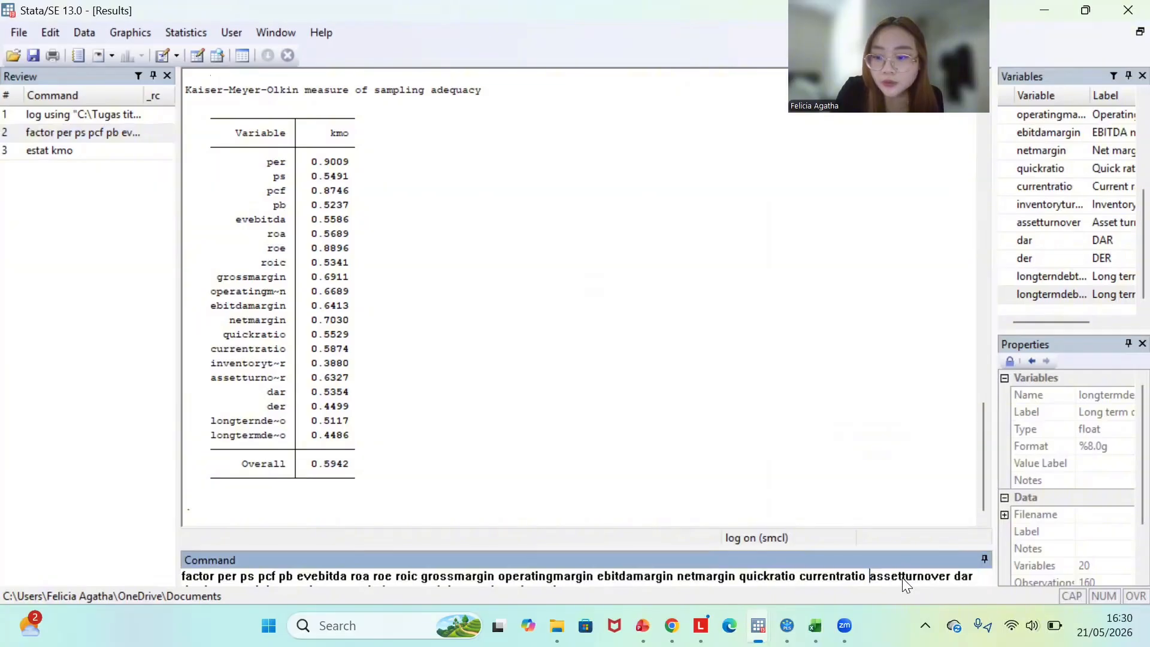
key(Return)
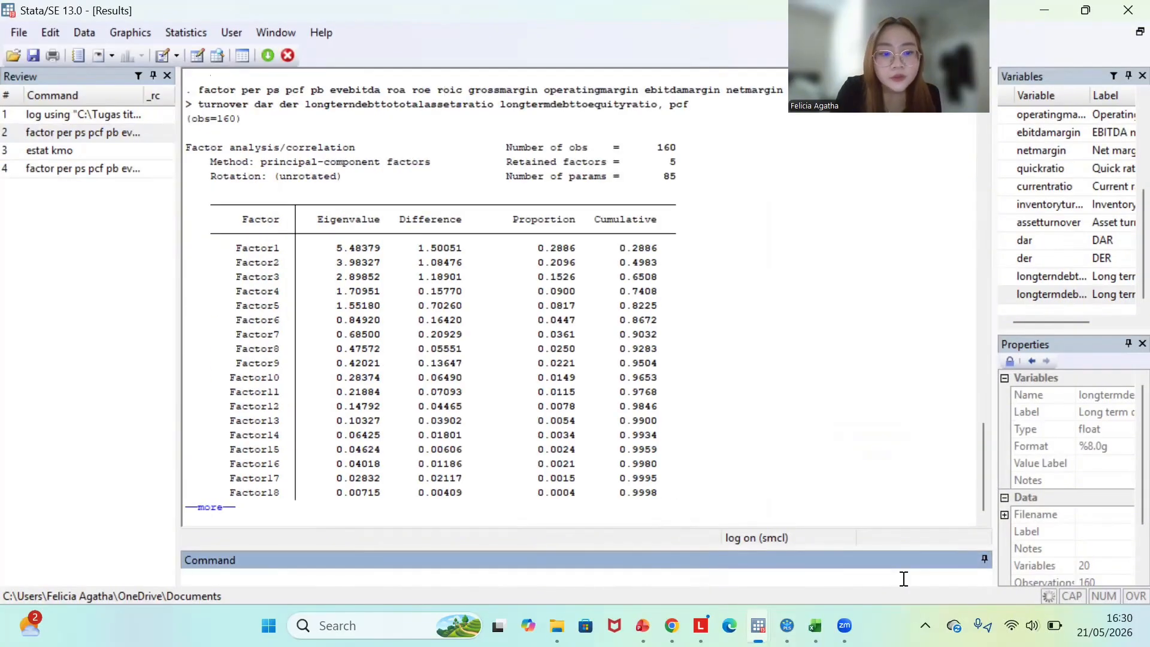
click(216, 513)
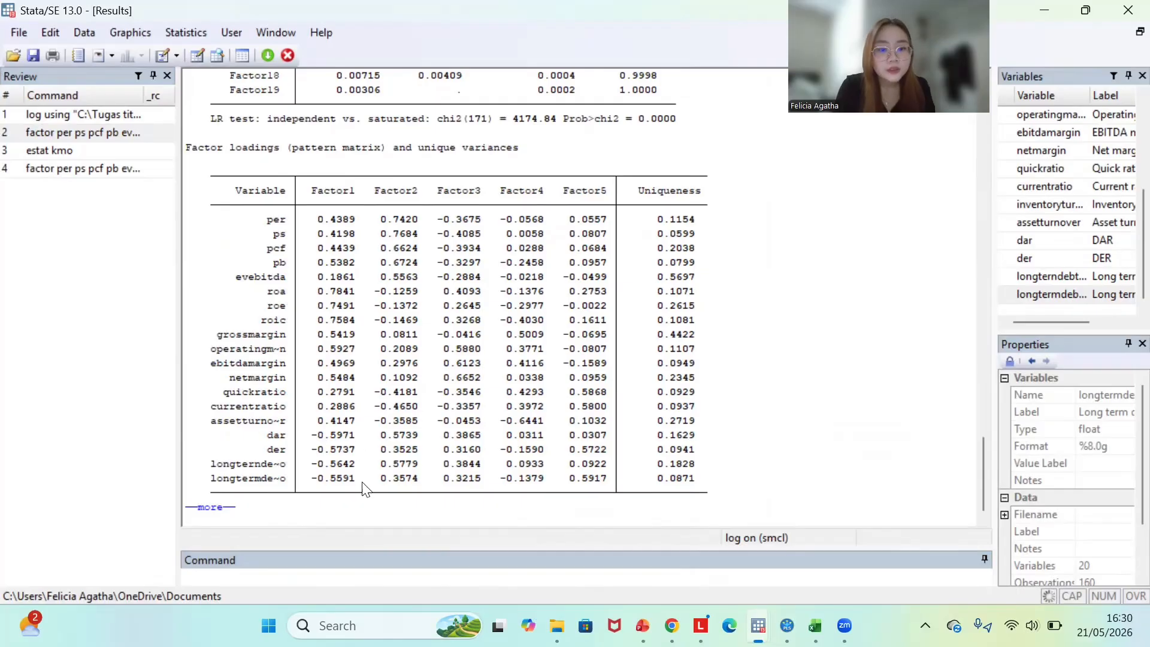
- Run estat kmo to check sampling adequacy for the factor model without inventoryturnover
click(361, 569)
text(e)
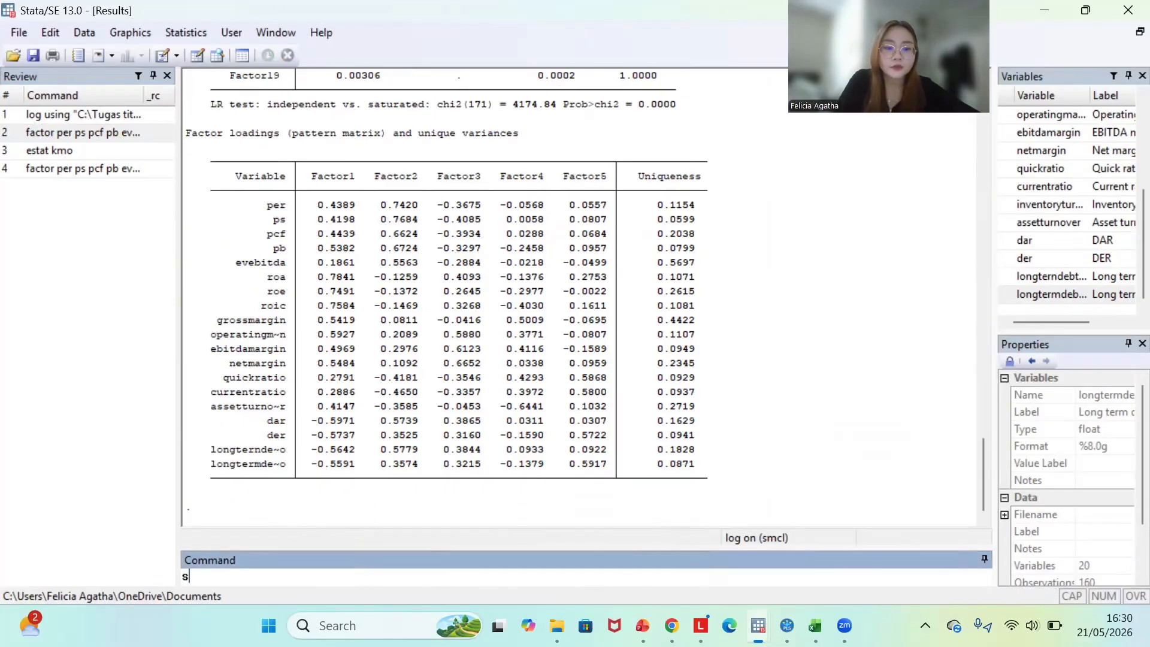
text(stat kmo)
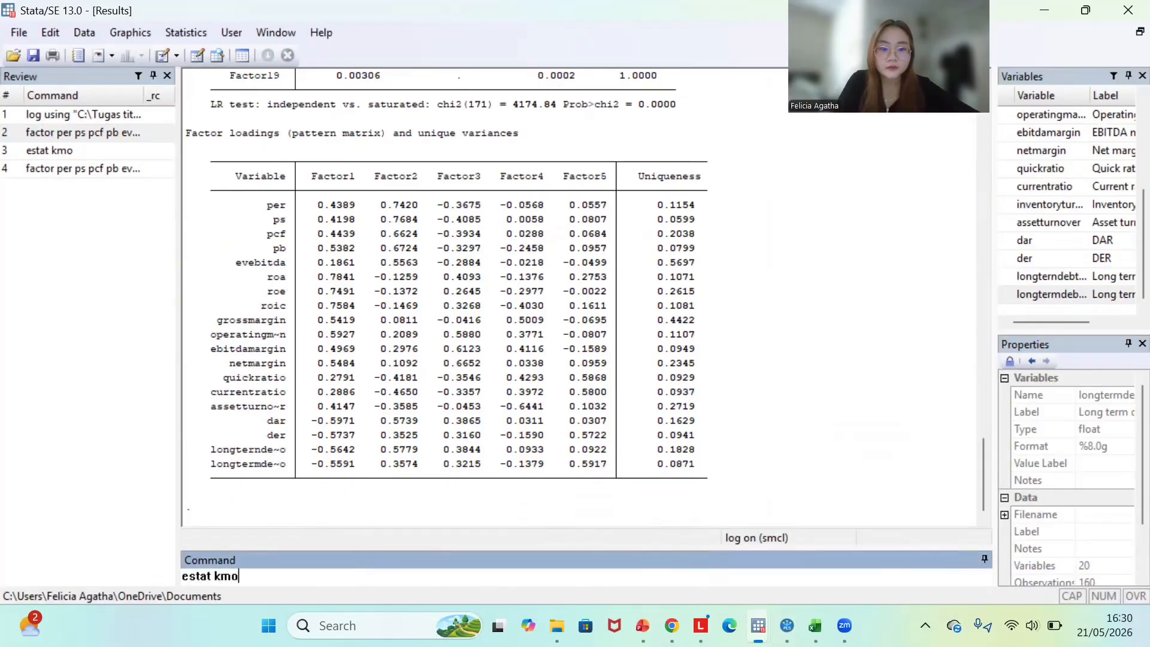
key(Return)
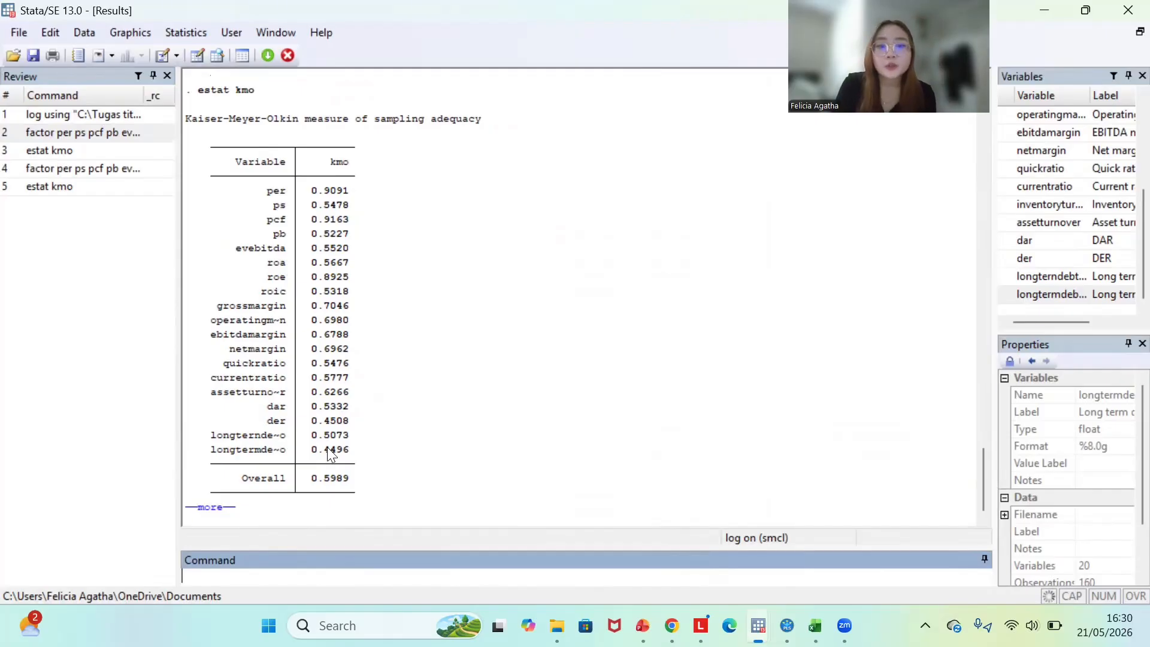
- Rerun the latest factor command with the pcf option, leaving out longtermdebttoequityratio, and continue its output to the factor loadings
click(102, 170)
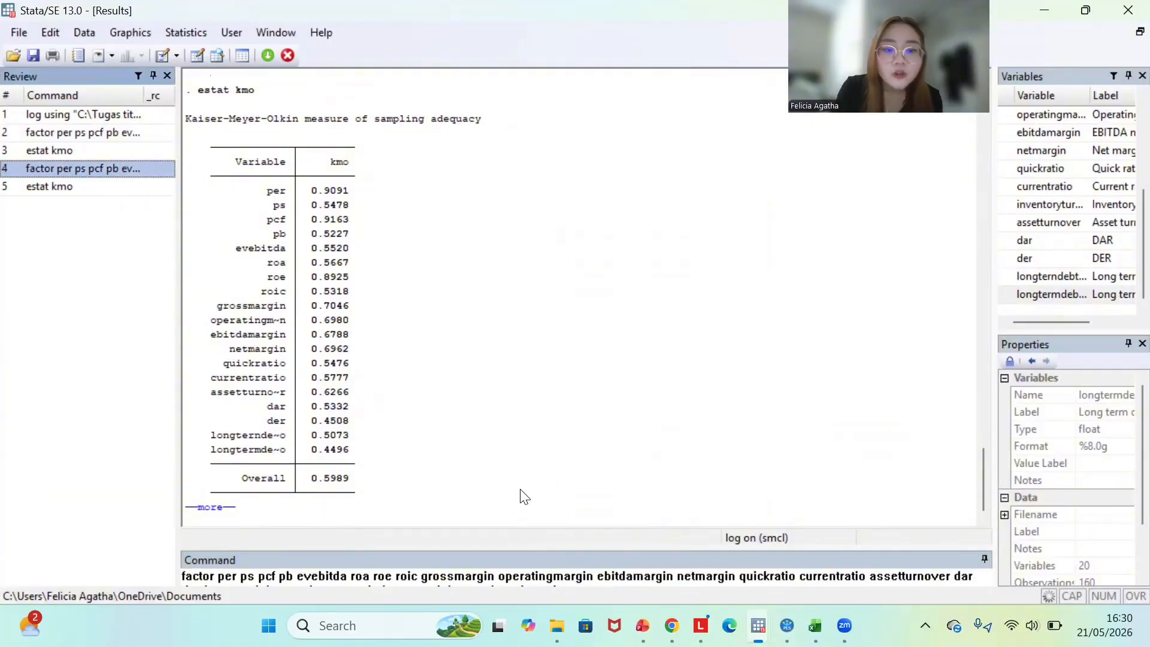
click(559, 575)
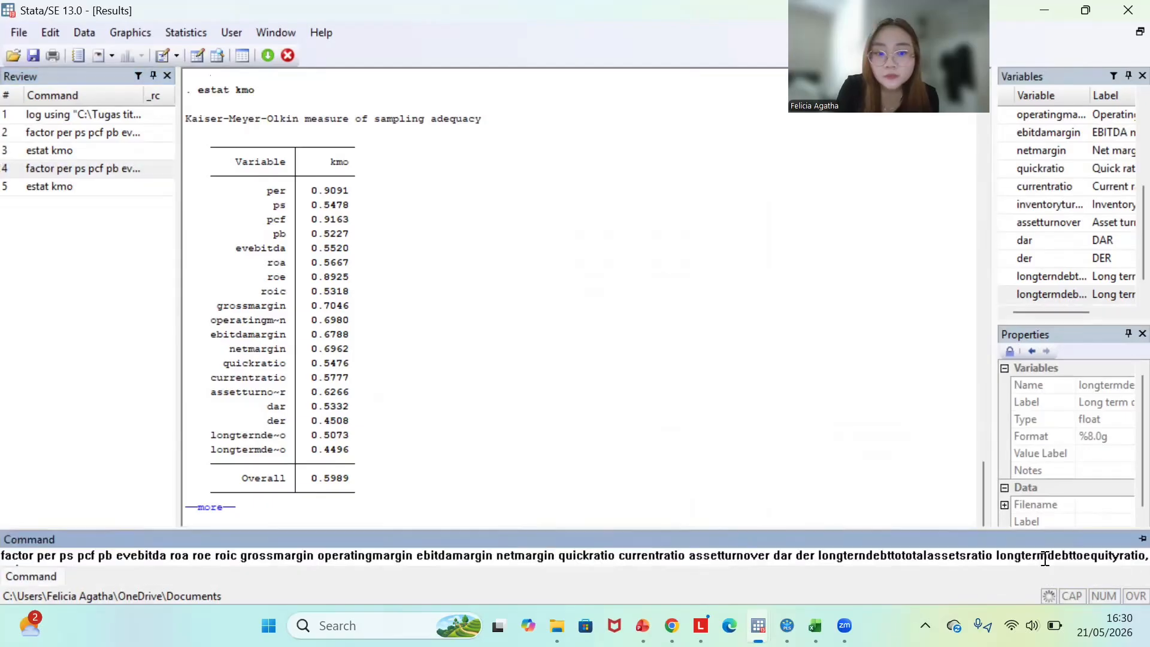
double_click(1043, 558)
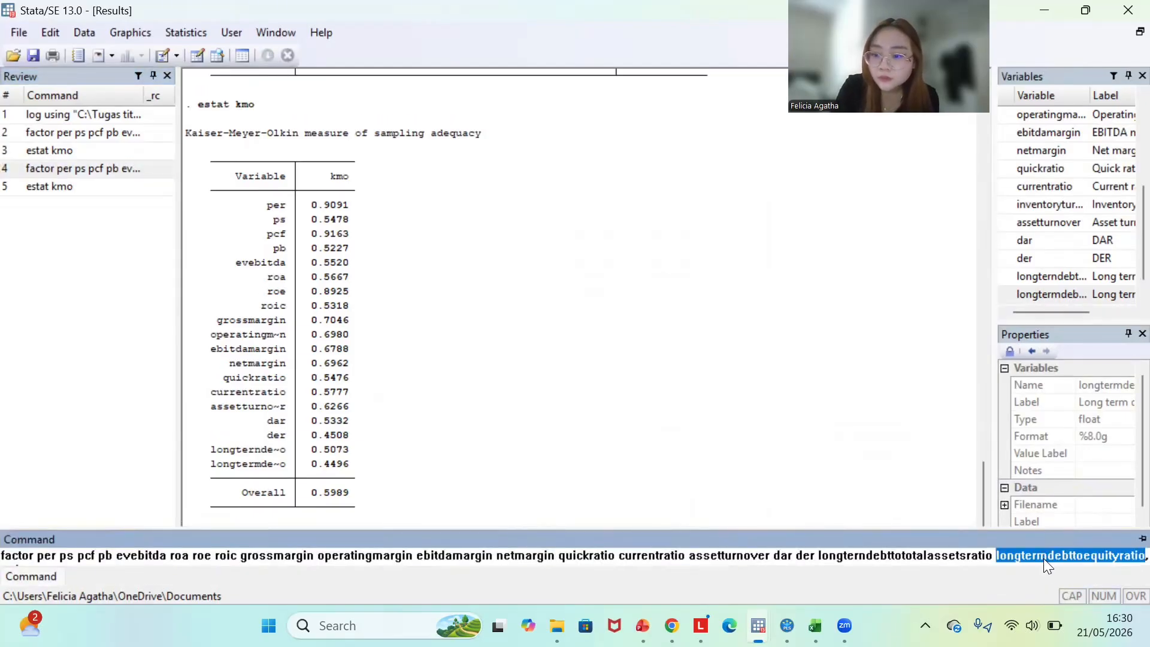
key(BackSpace)
key(BackSpace)
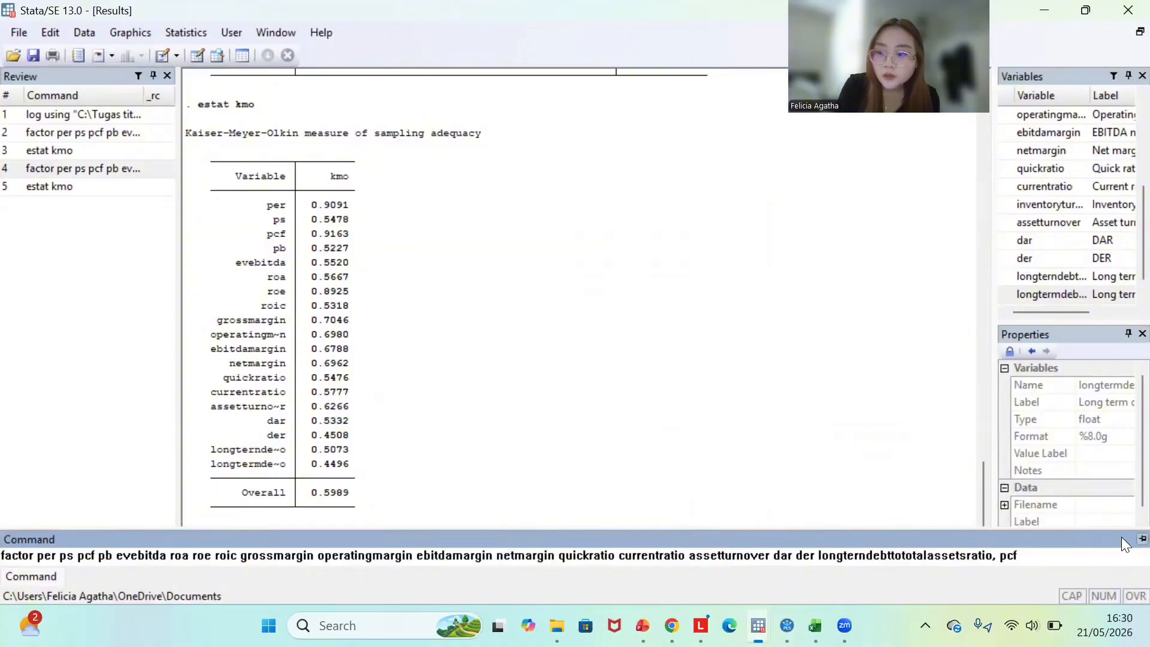
click(1141, 538)
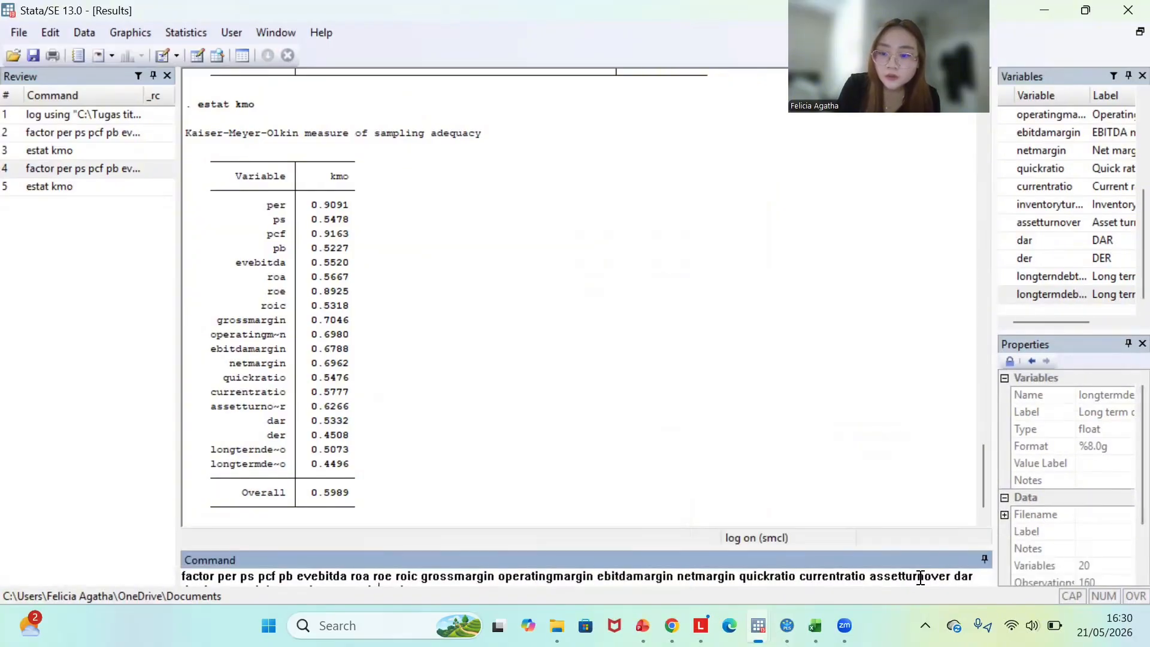
key(Return)
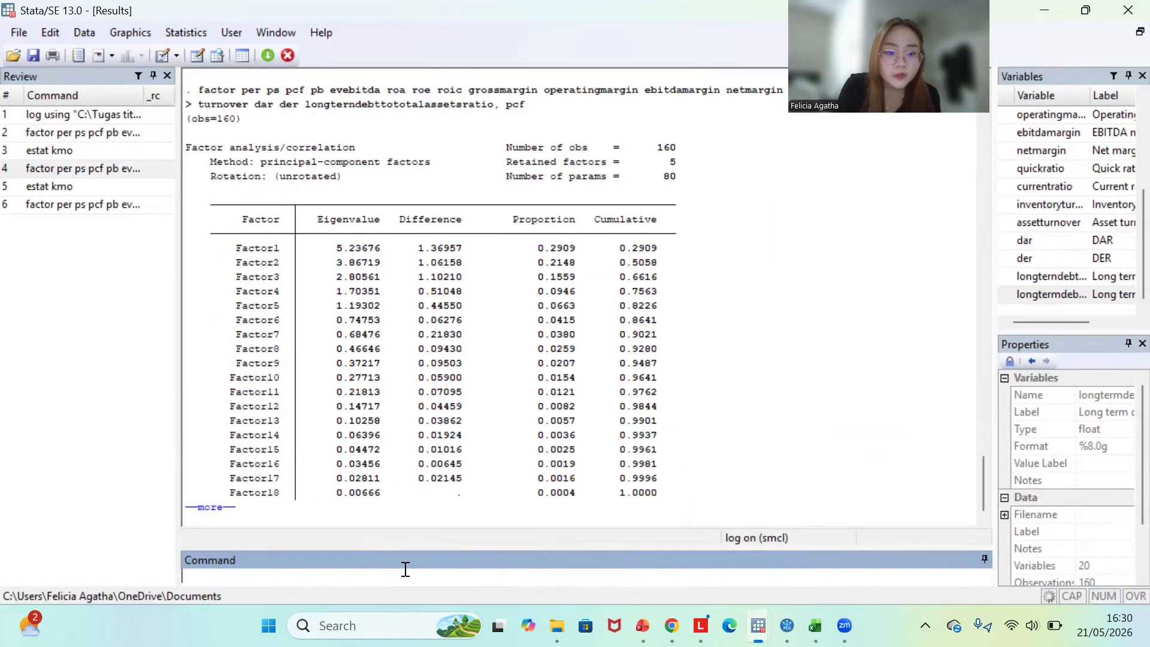
key(Return)
key(space)
- Run estat kmo again for the model without longtermdebttoequityratio and display its complete output
text(esta)
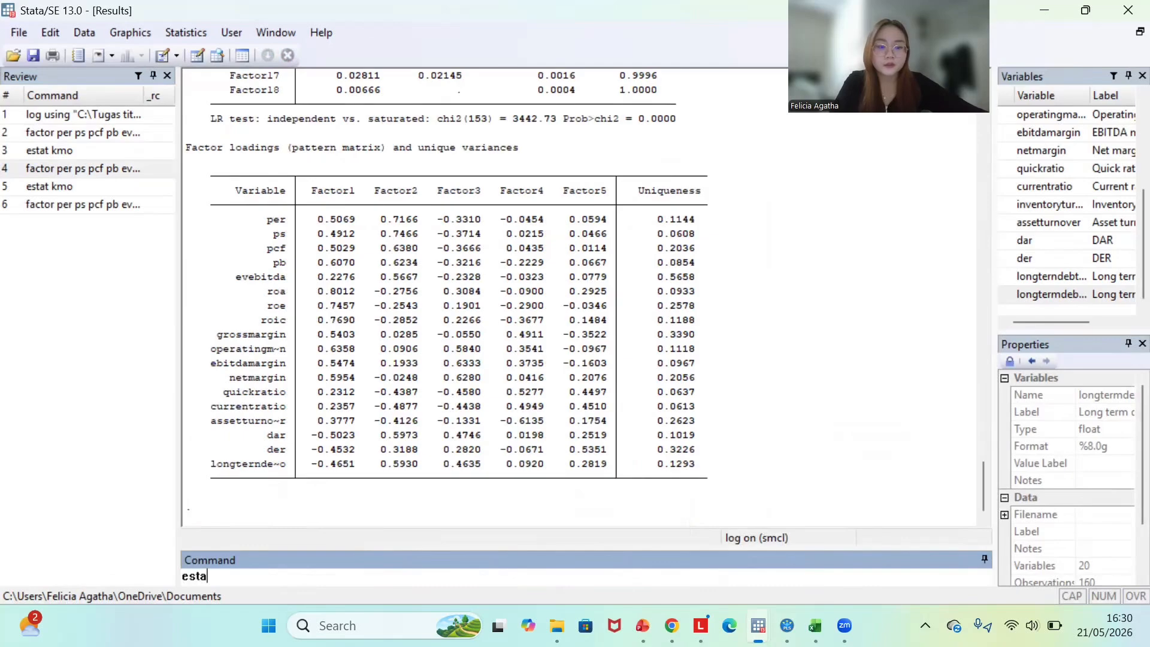
text(t kmo)
key(Return)
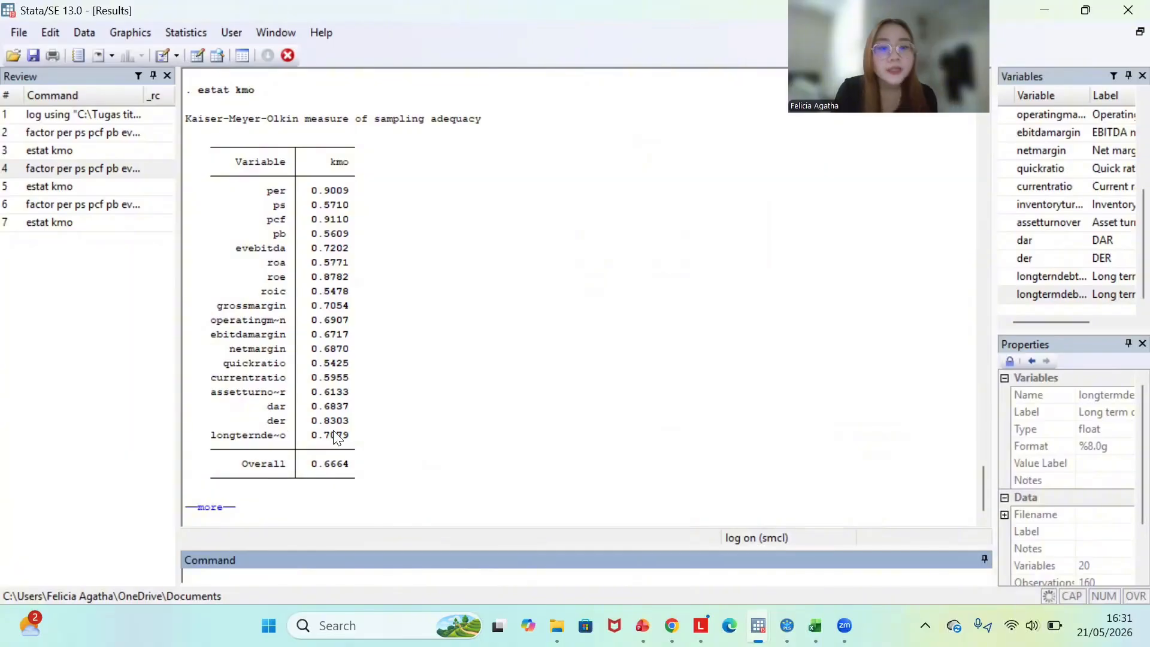
click(234, 510)
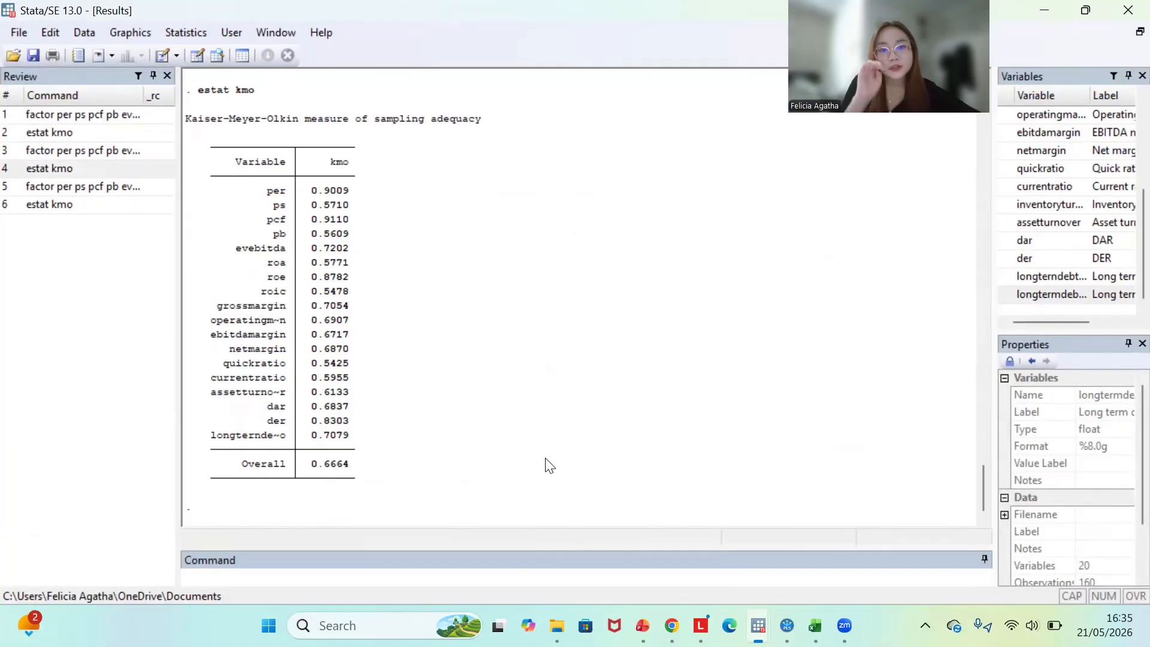
- Run rotate, blanks (0.7) on the factor solution and display the complete rotated factor loadings table for review
click(185, 575)
text(rota)
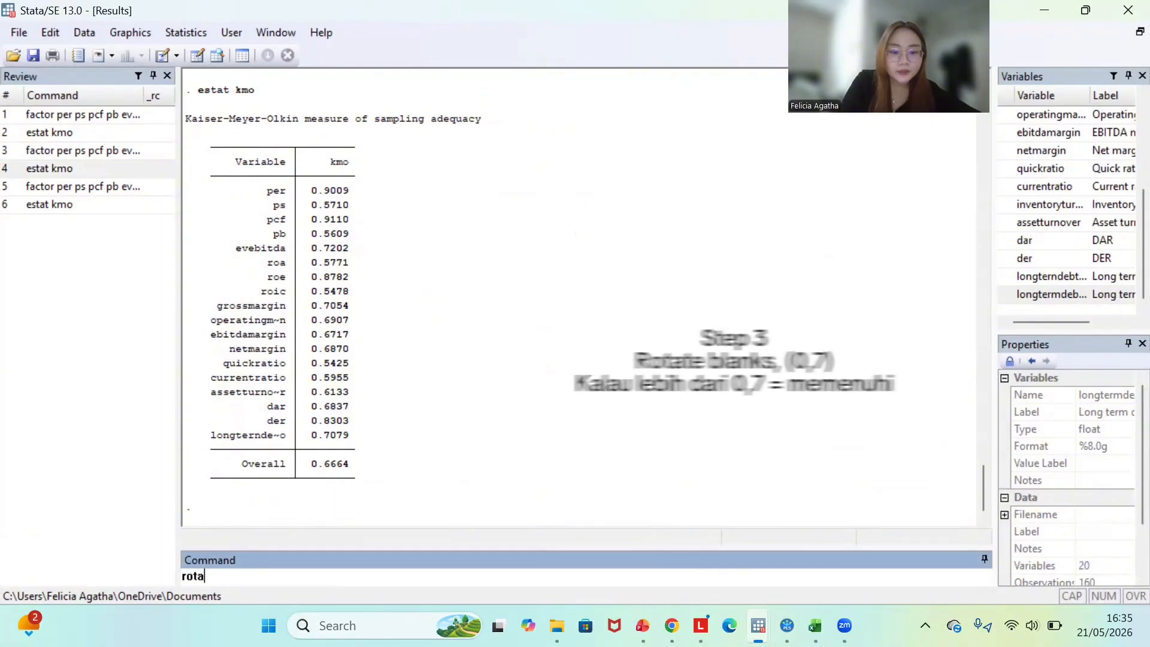
text(te,)
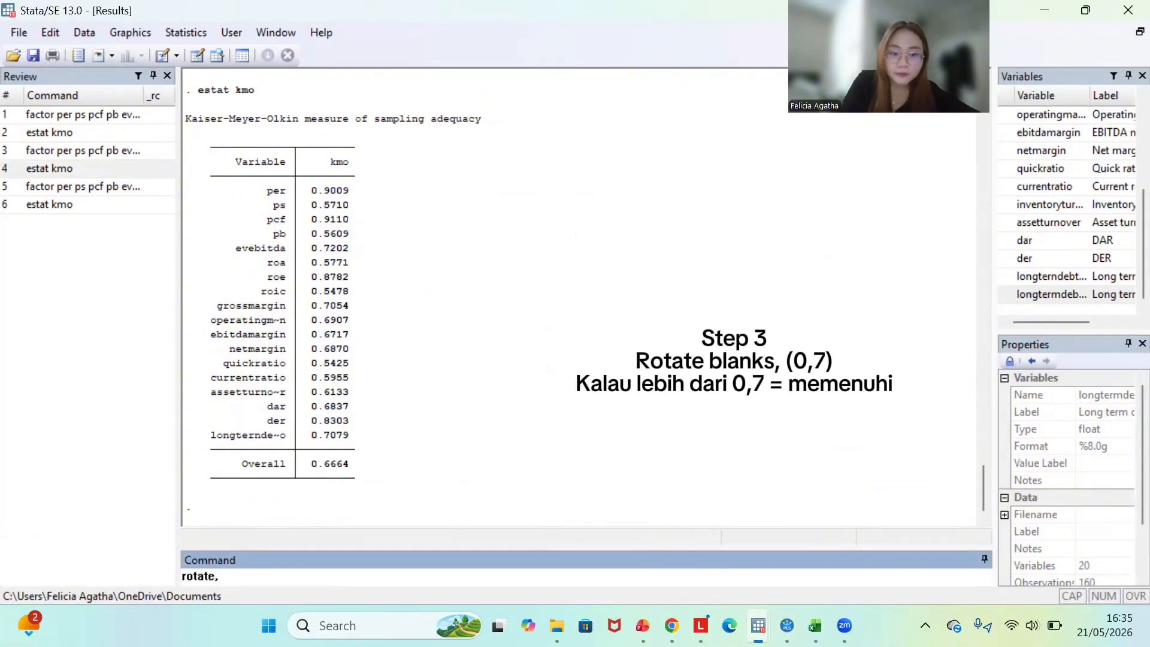
text( blanks ()
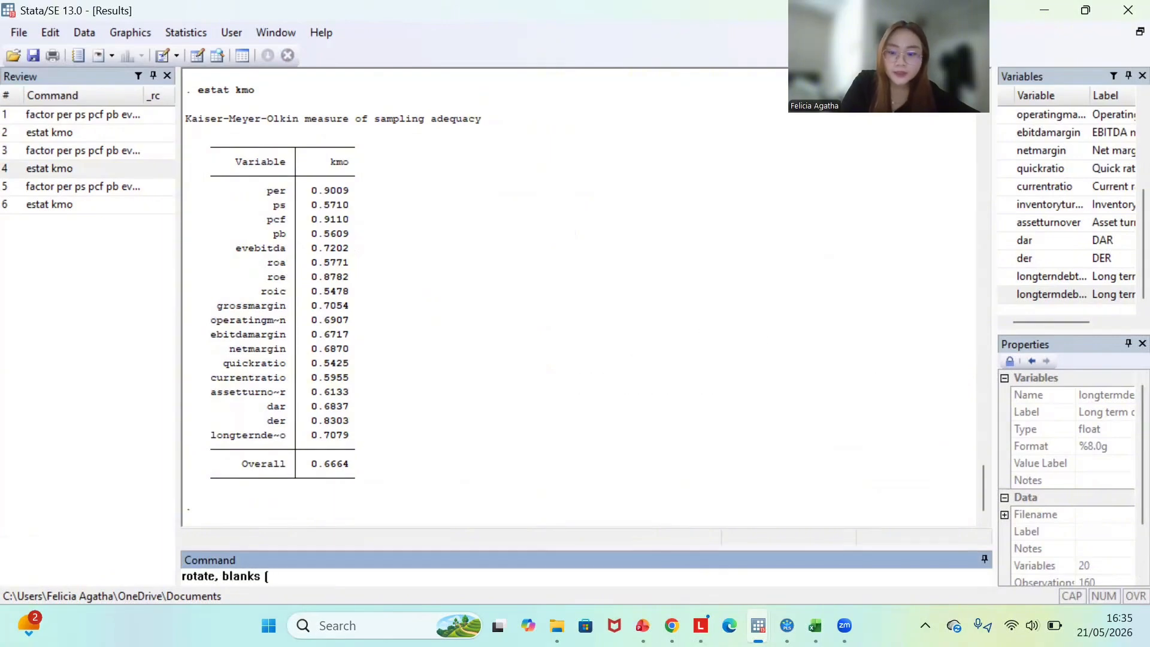
text(0.7))
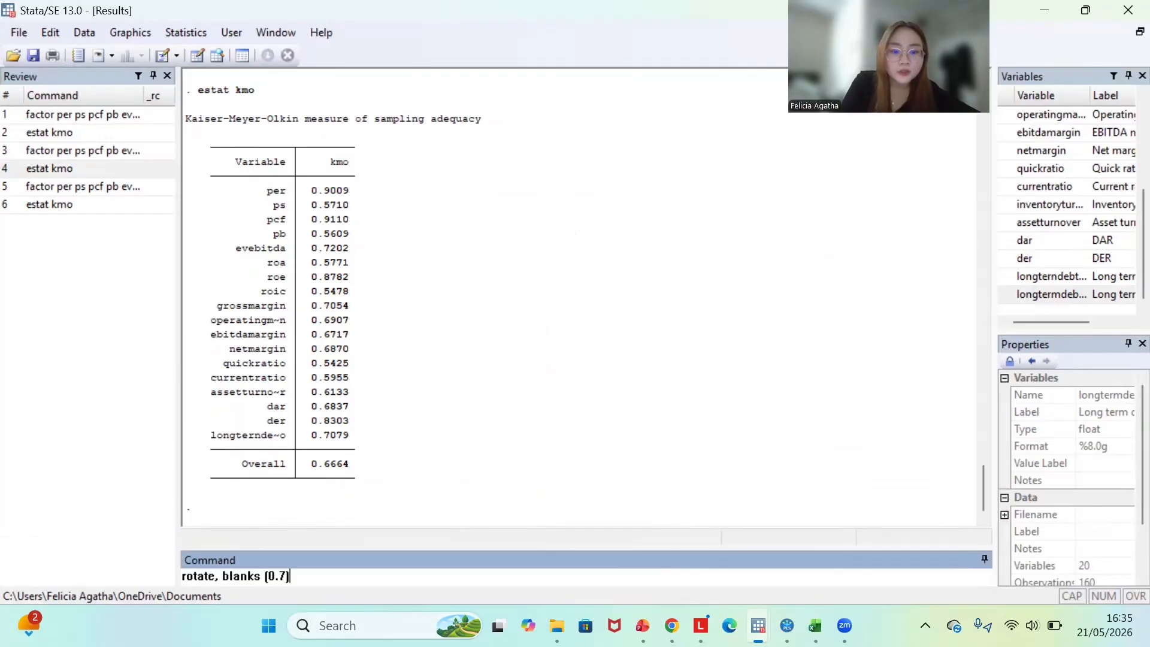
key(Return)
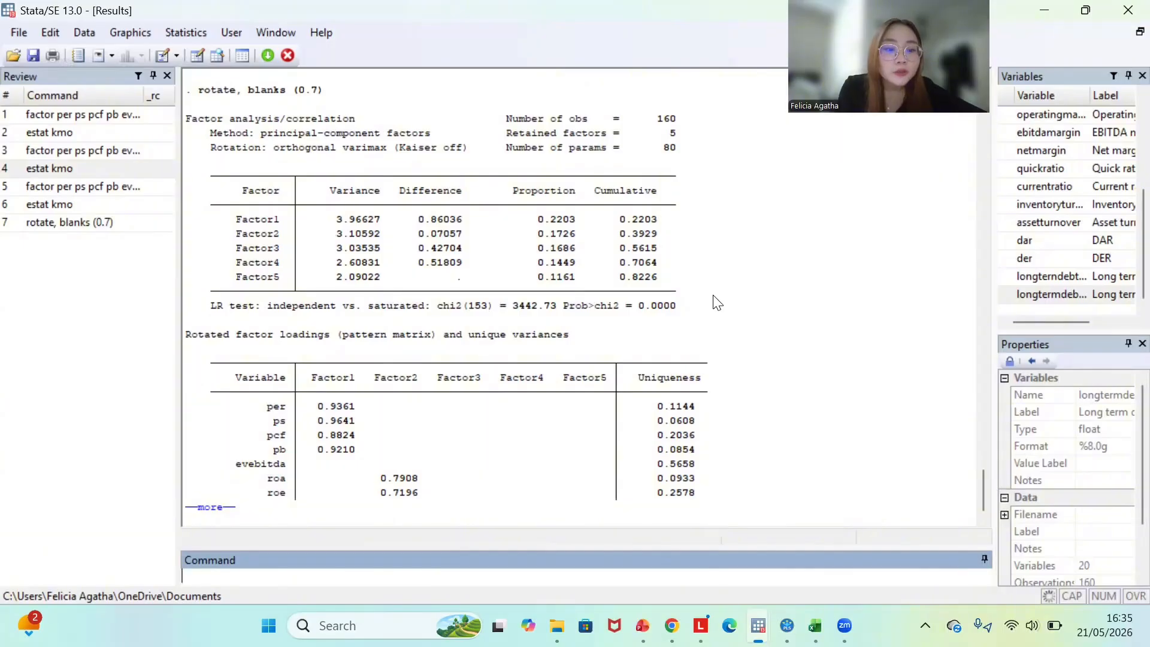
click(206, 519)
scroll(630, 386, up, 2)
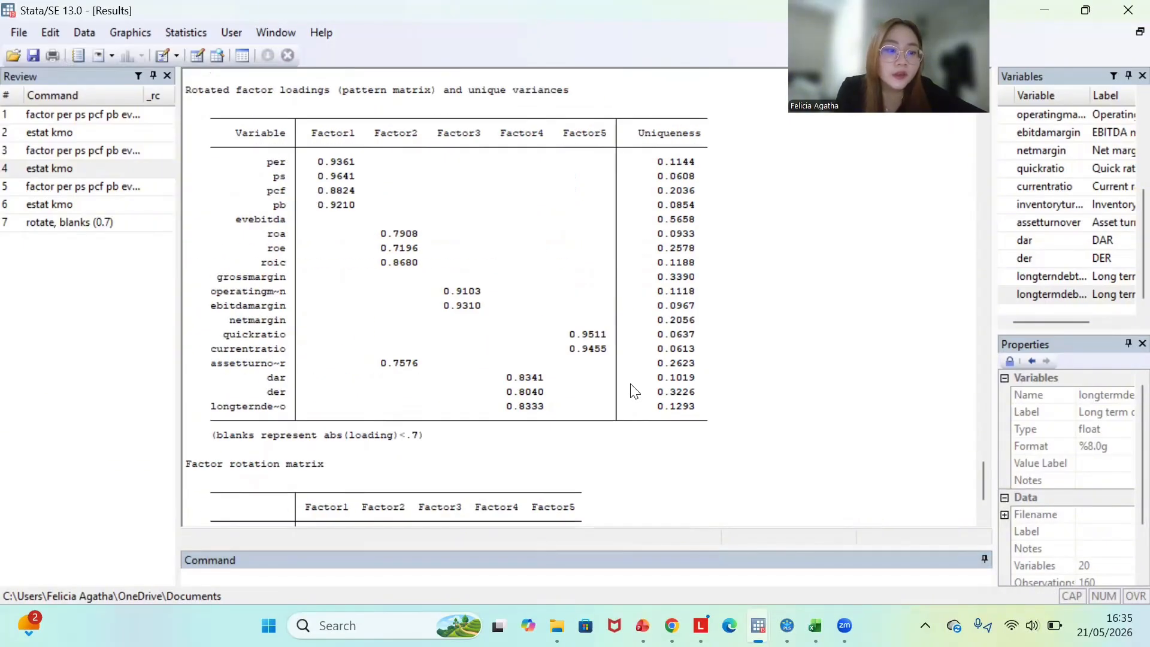
scroll(633, 390, up, 1)
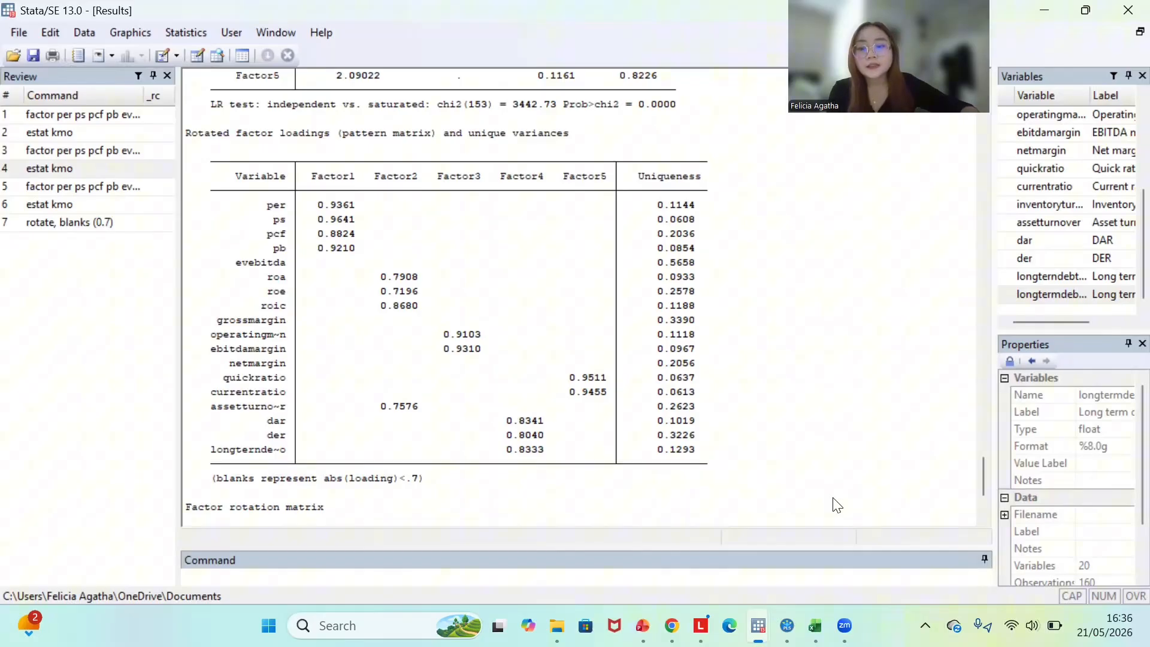
- Switch to Excel and view the data in the data afl3 statistic workbook
mouse_move(814, 625)
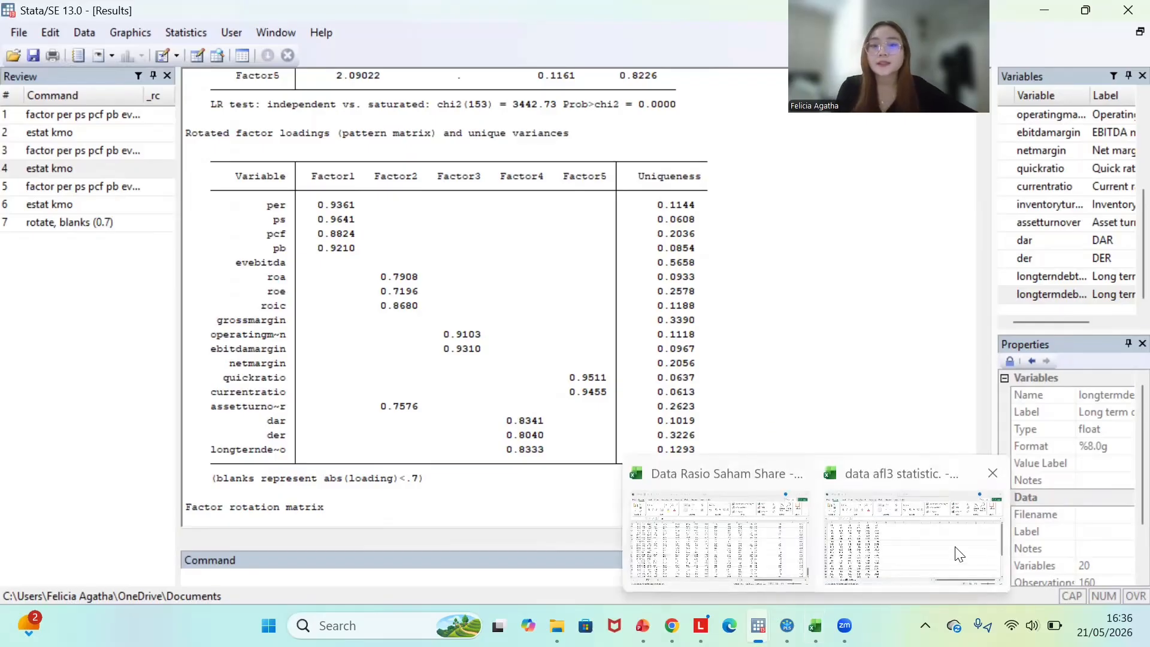
click(844, 553)
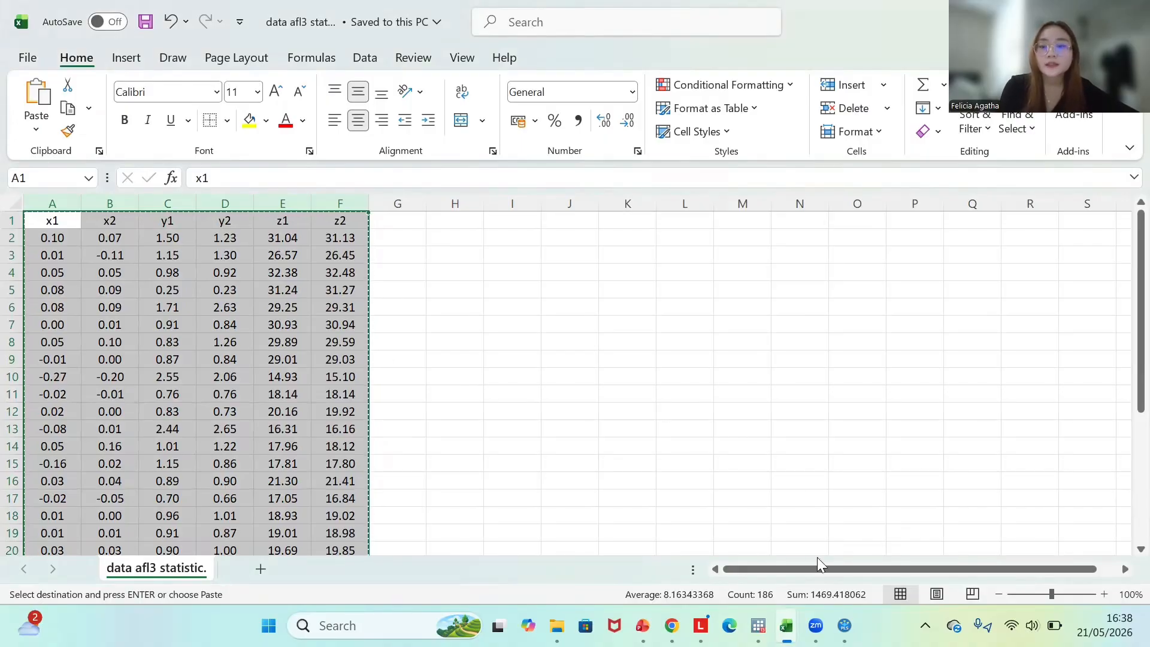
- Switch to SmartPLS and create a new project named SEM PLS
mouse_move(844, 625)
click(837, 572)
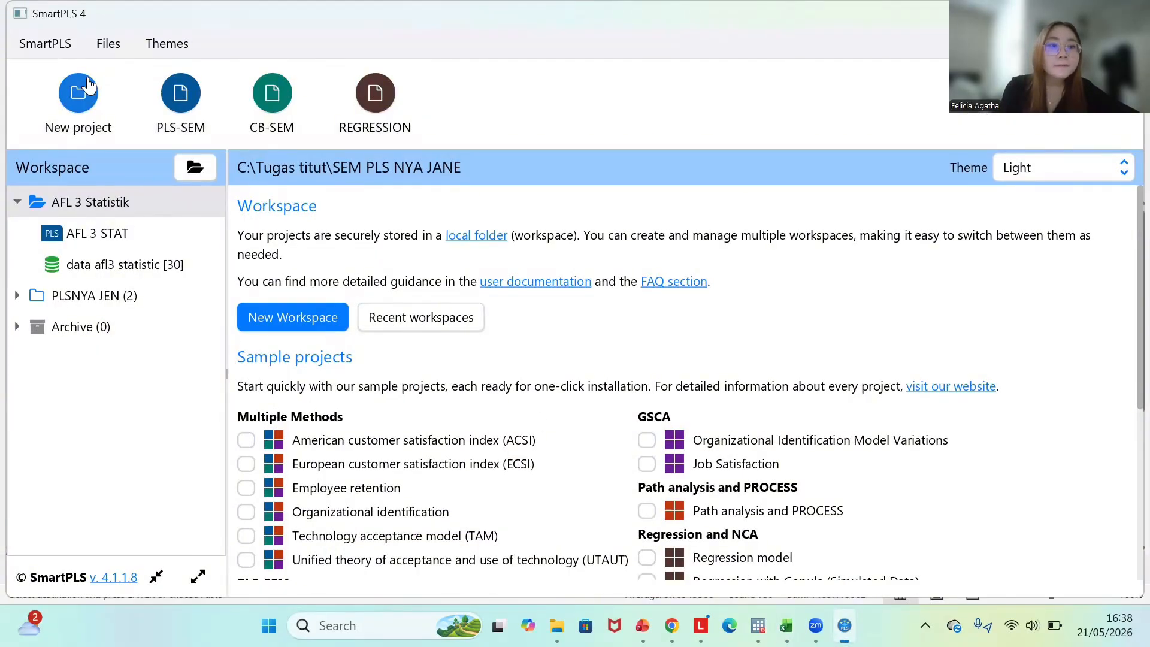
click(123, 235)
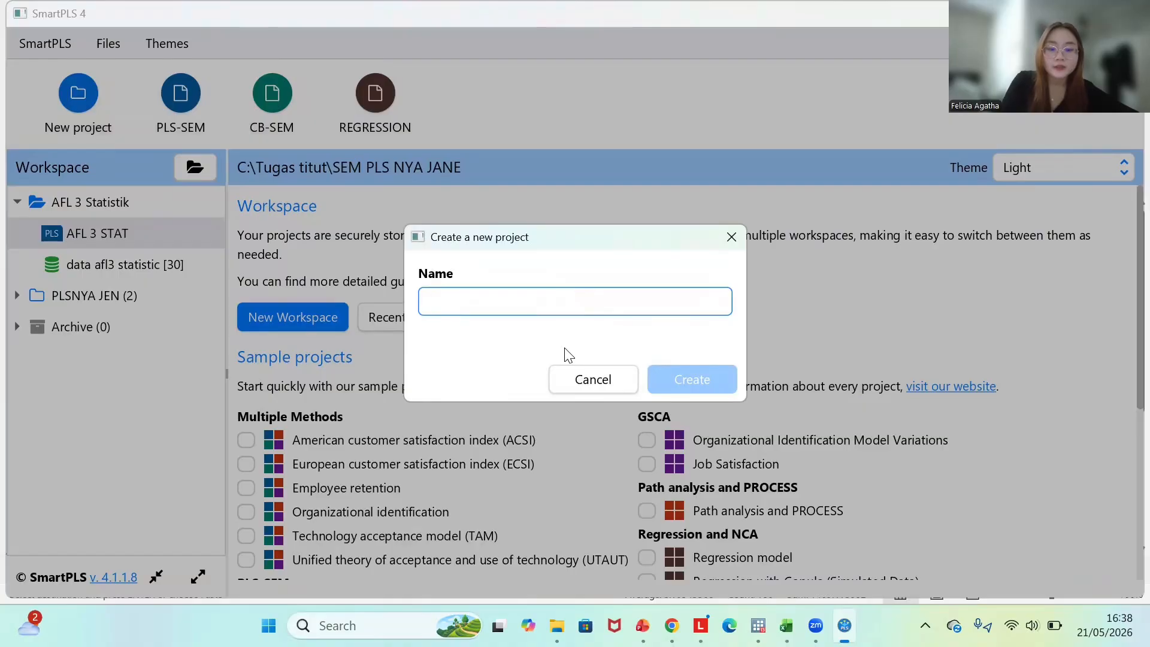
text(SEM PLS)
key(Return)
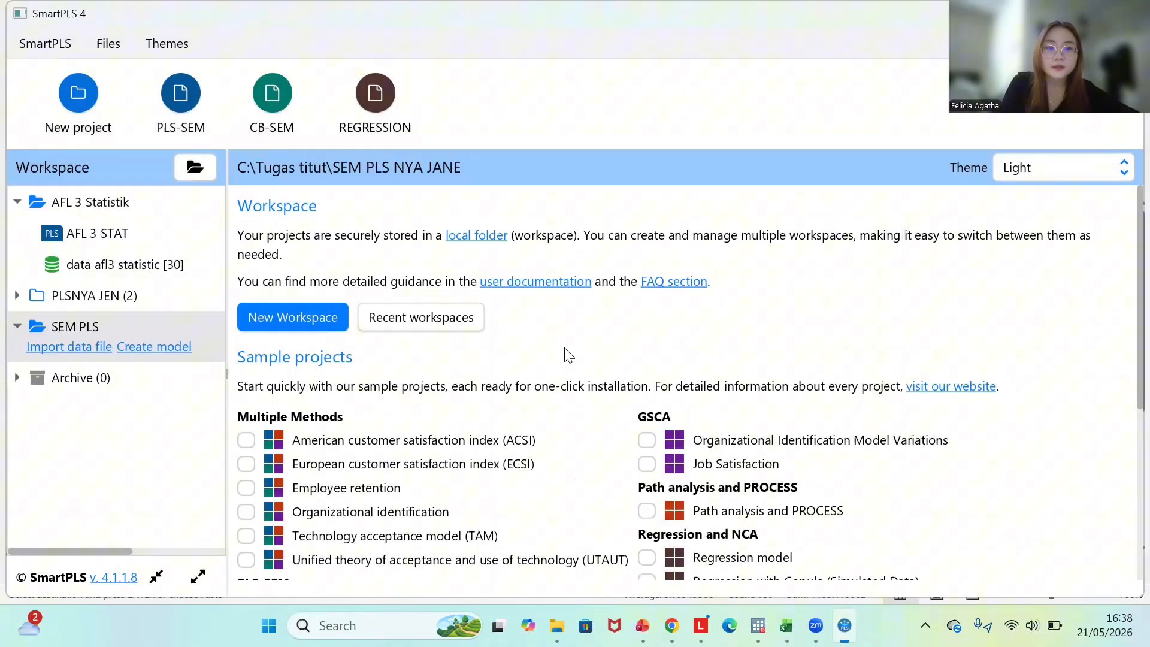
- Import the CSV data file data afl3 statistic into the SEM PLS project with the default import settings
click(82, 346)
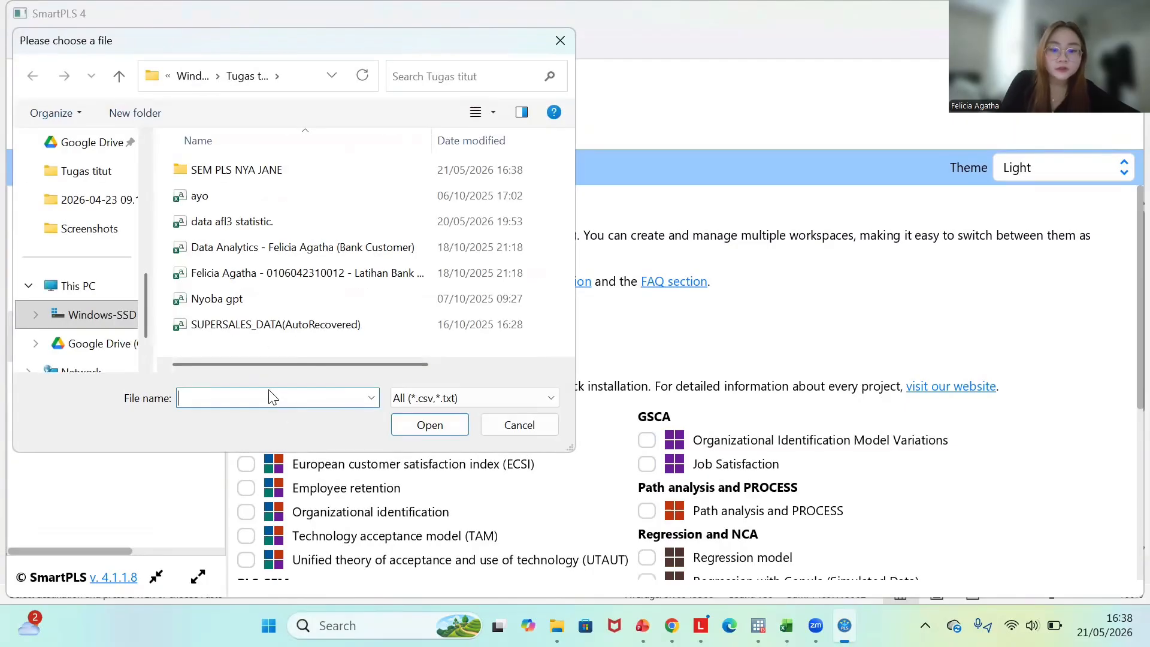
text(dat)
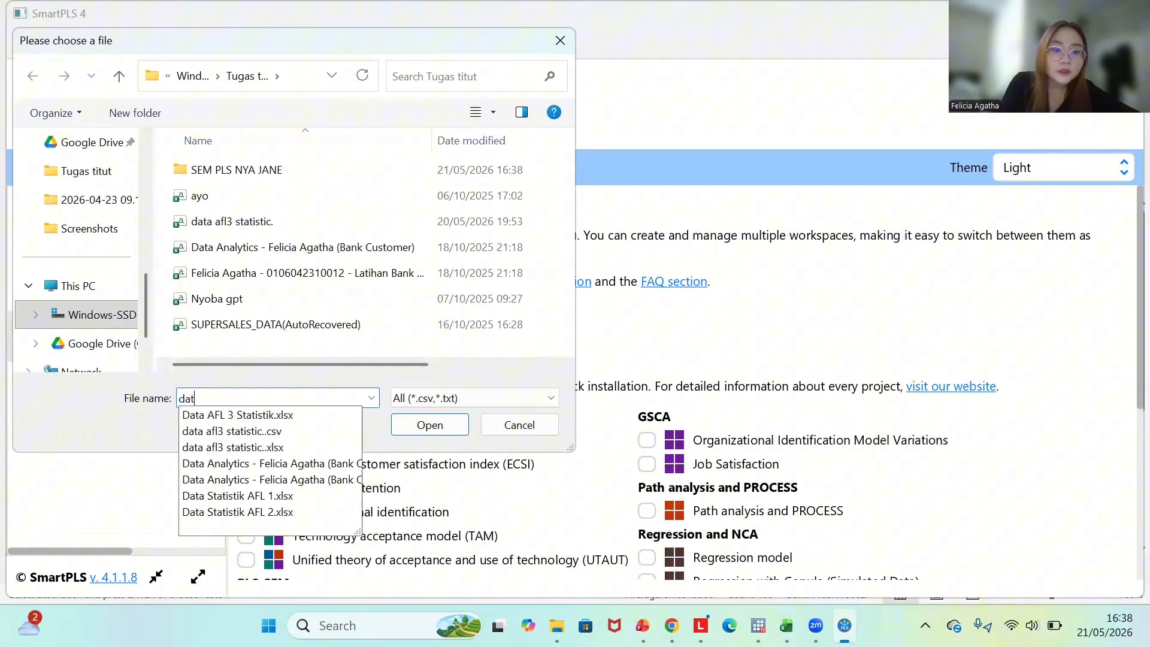
text(a)
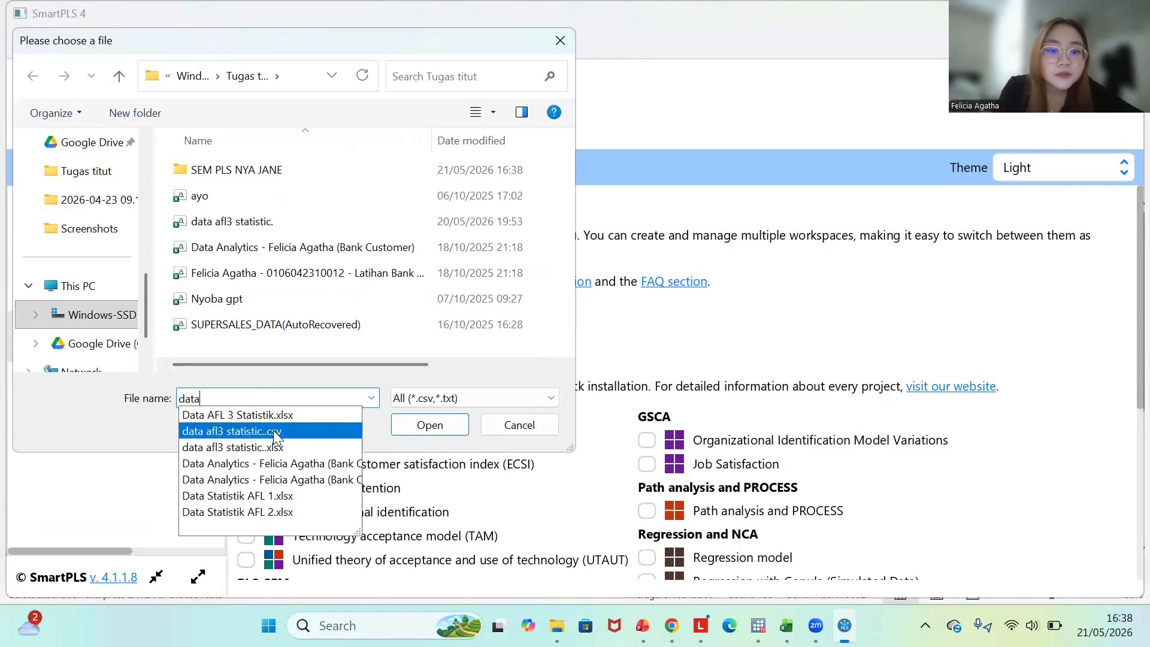
click(275, 431)
click(448, 425)
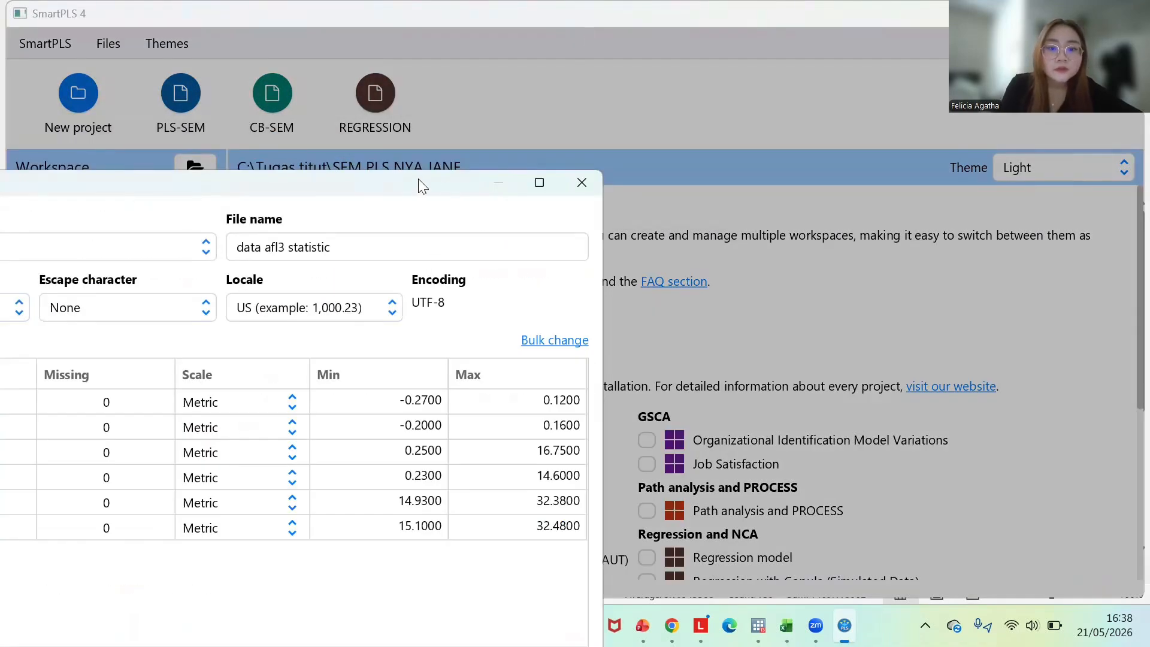
double_click(422, 186)
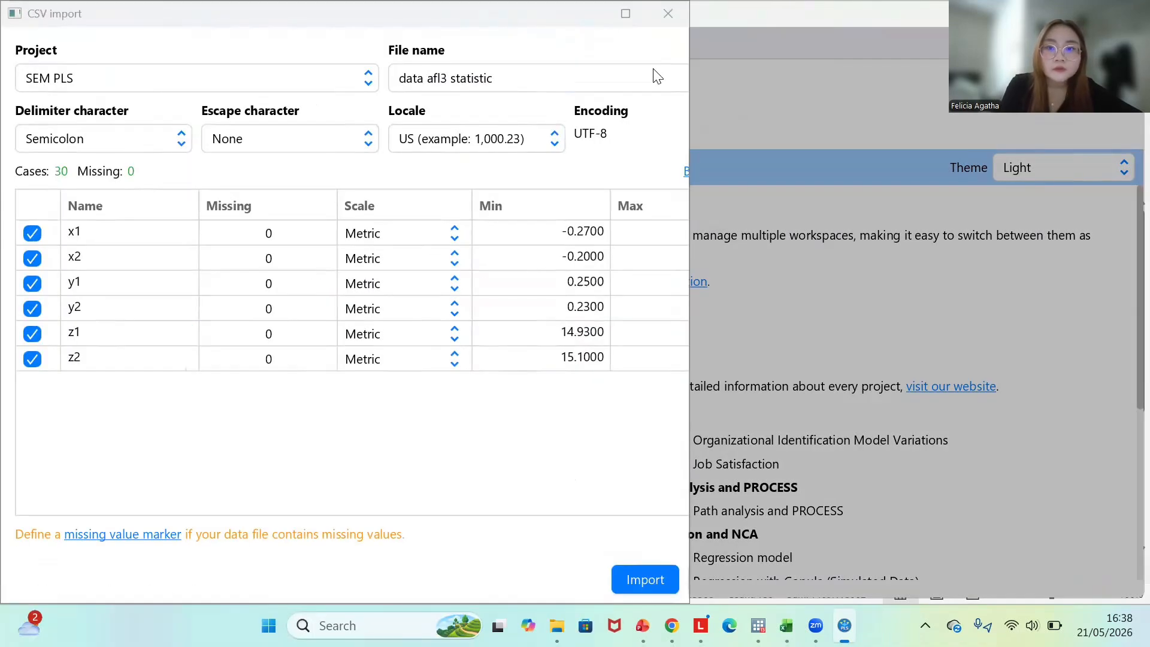
click(1015, 579)
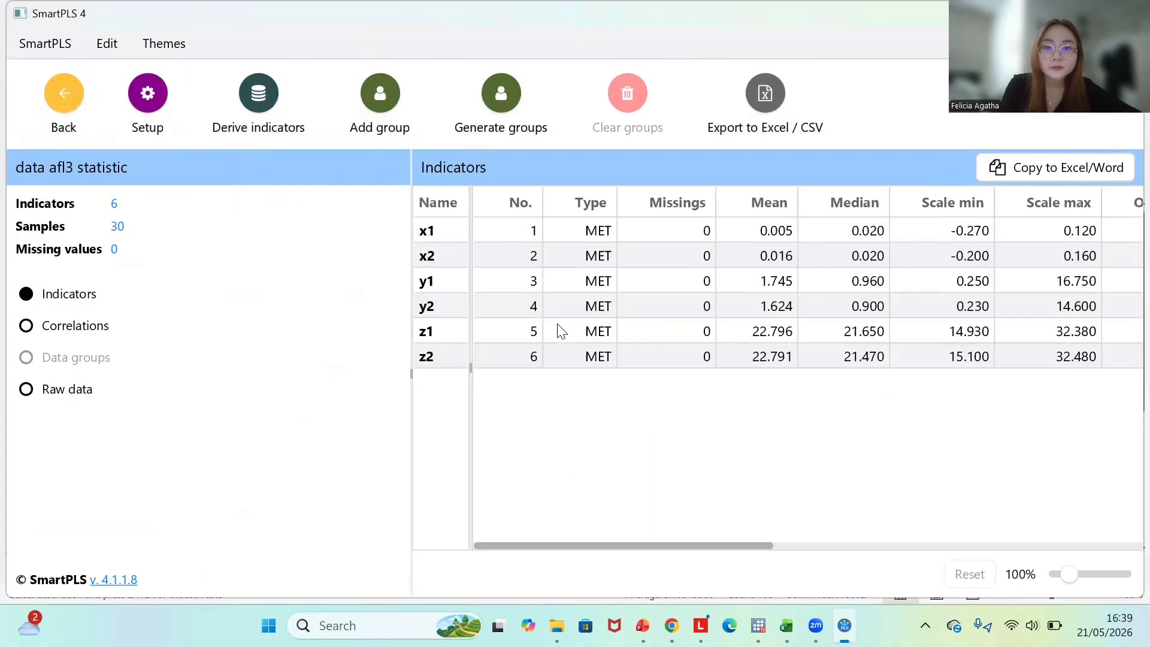
- Return to the workspace and create a PLS-SEM model named pls-sem in the SEM PLS project
click(57, 107)
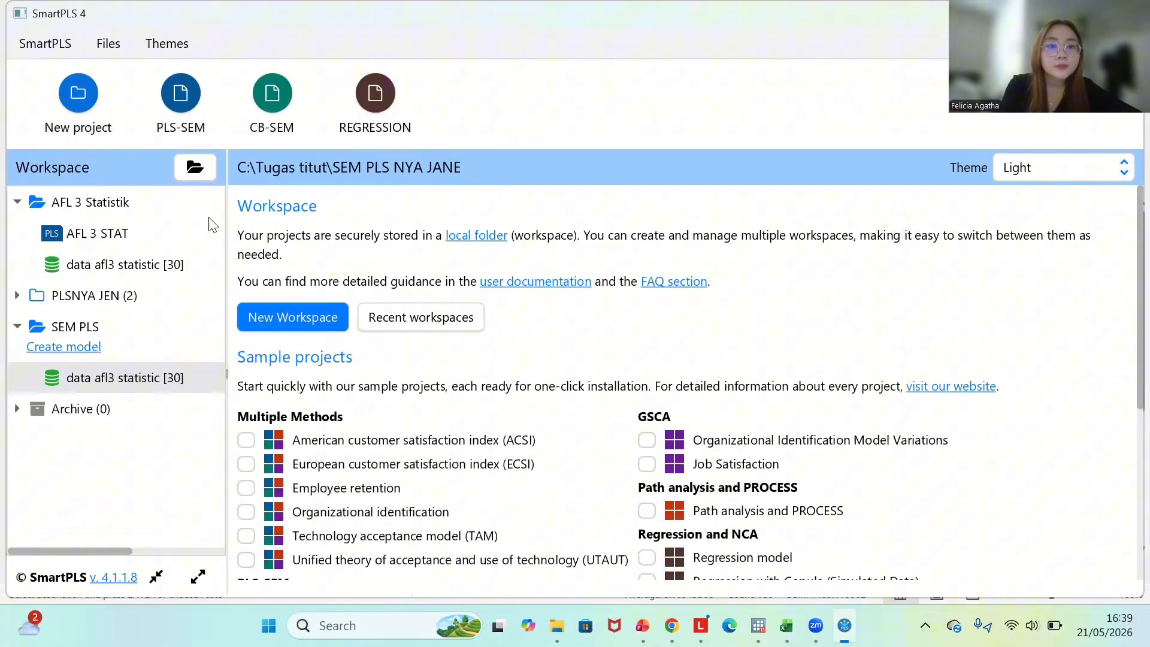
click(180, 111)
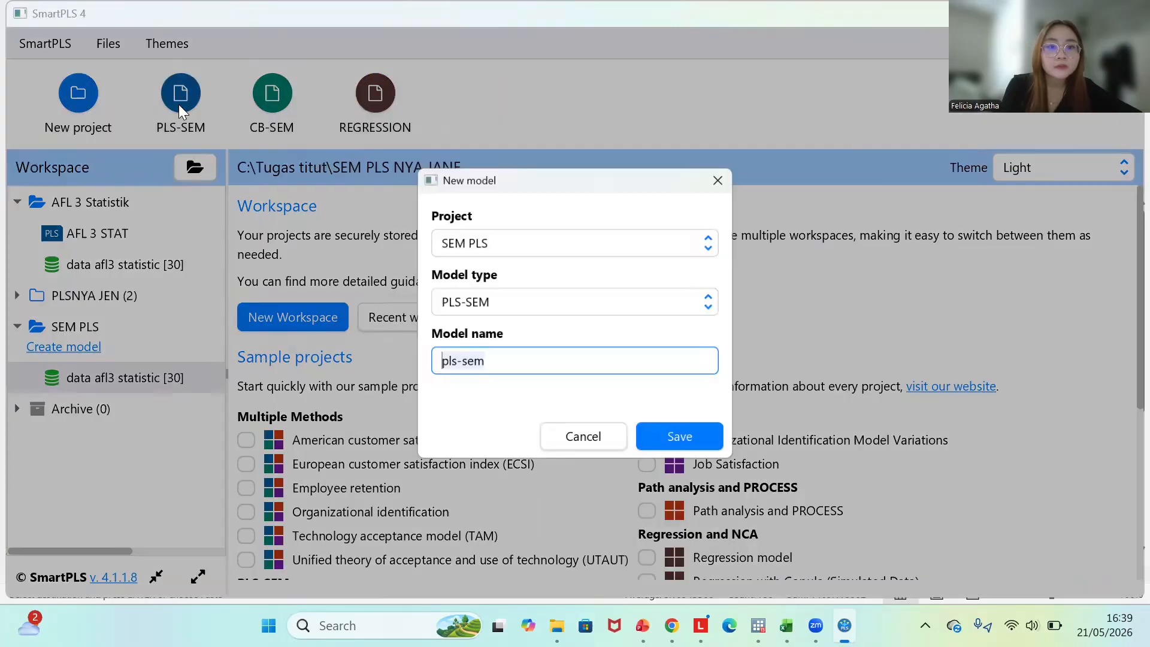
click(688, 444)
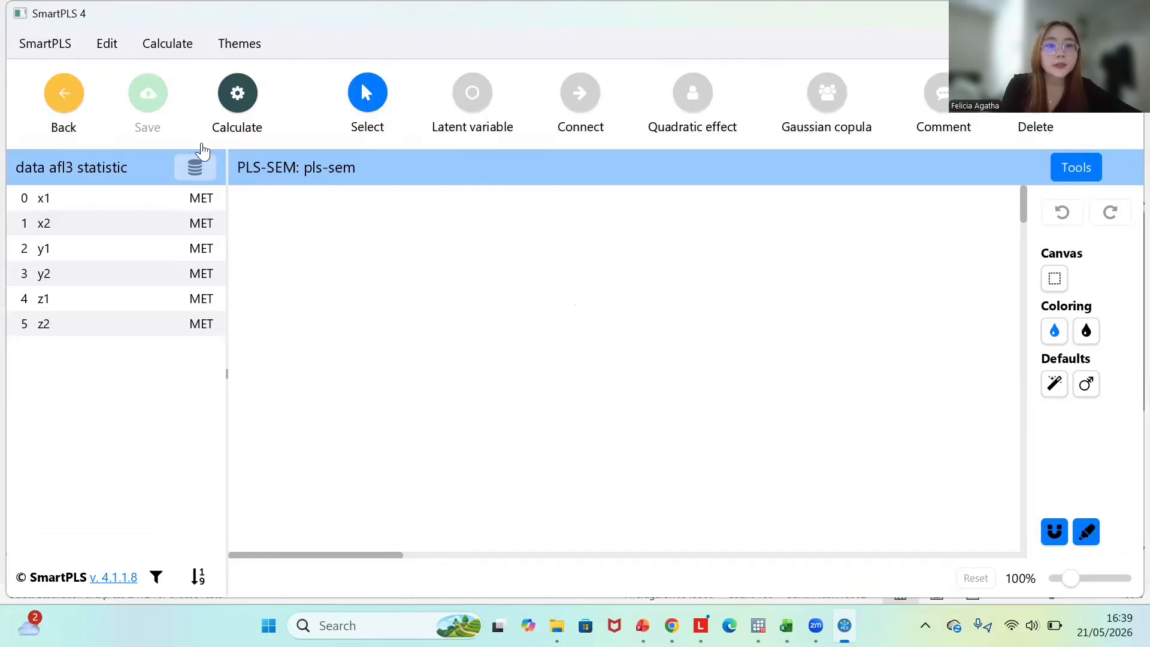
- Add a latent variable named x to the lower-left area of the empty model canvas
click(480, 105)
click(387, 394)
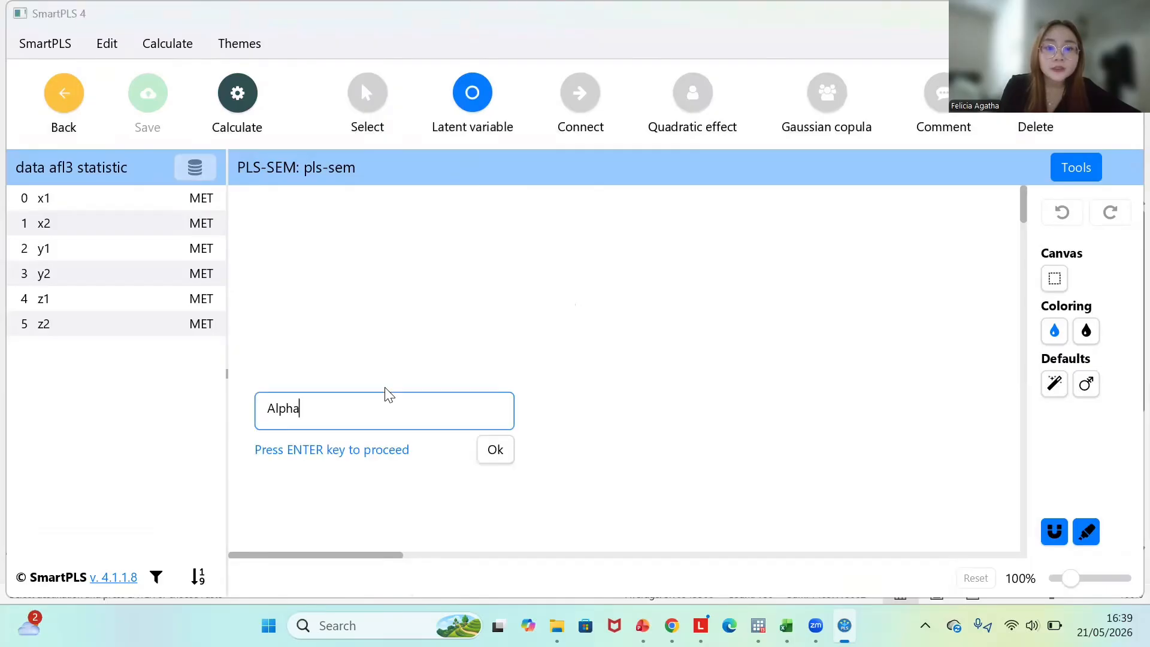
double_click(285, 414)
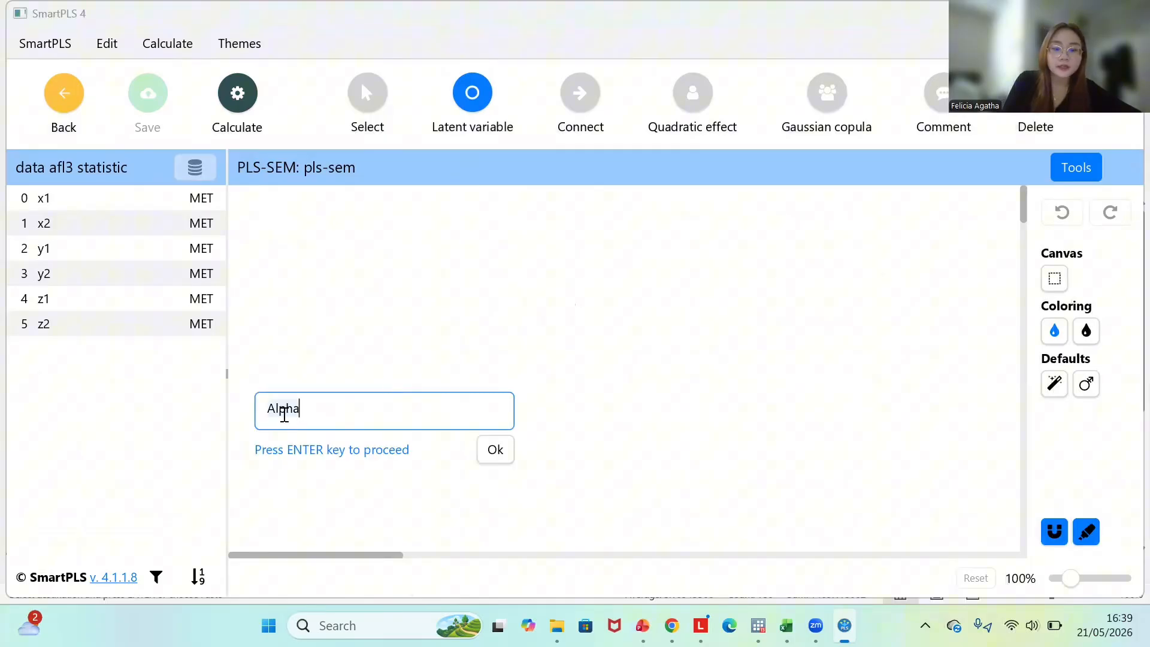
text(x)
key(Return)
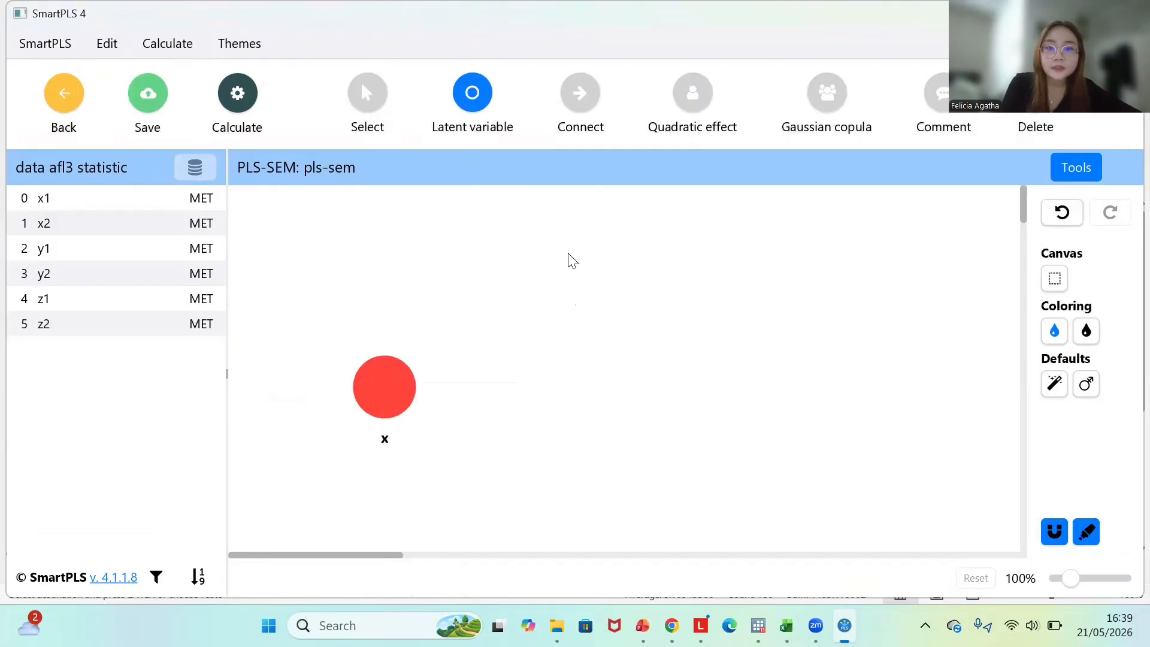
- Add a latent variable z above and beside x, and a latent variable y at the far side of z, roughly level with x
click(542, 275)
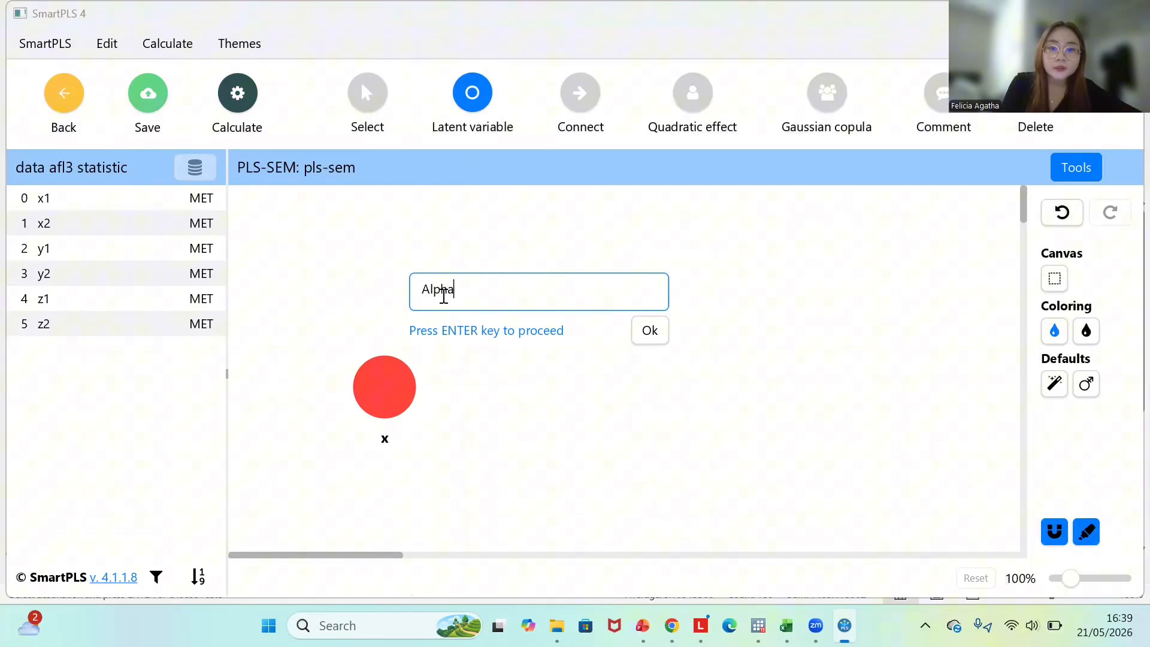
double_click(443, 292)
text(z)
key(Return)
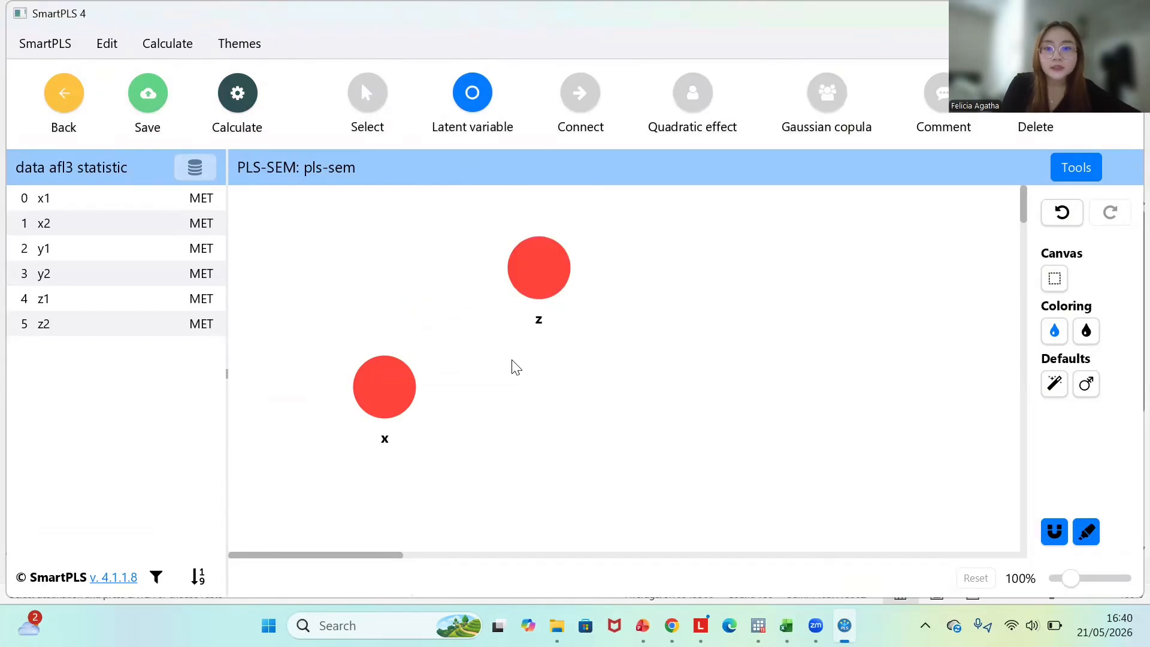
click(706, 408)
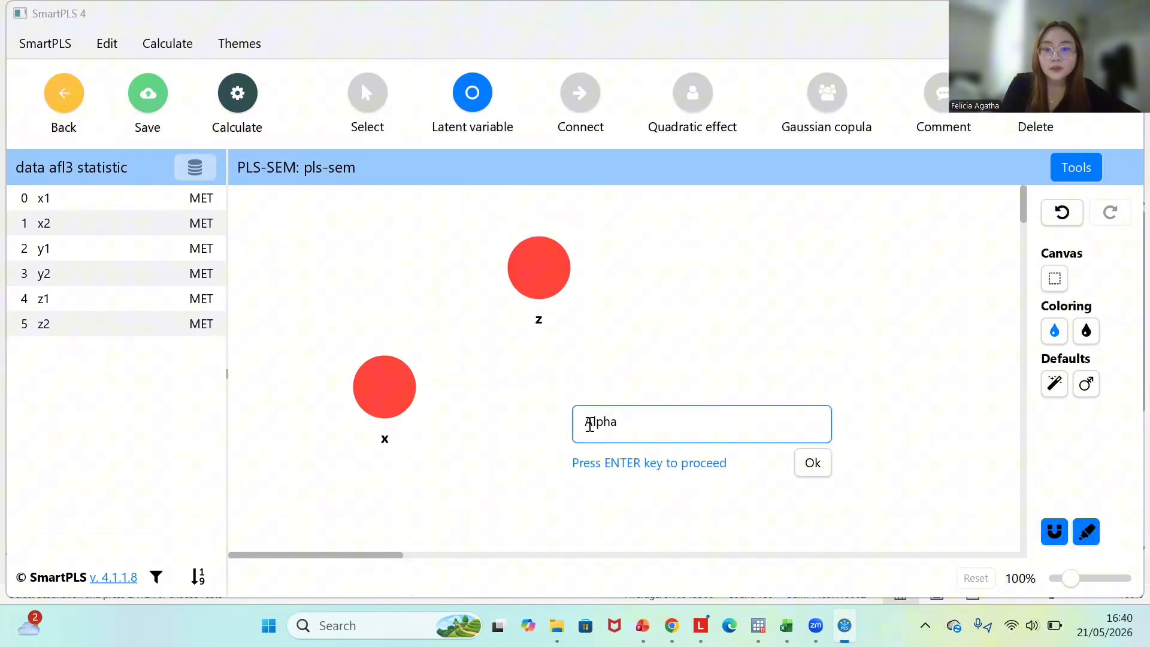
double_click(593, 423)
text(y)
key(Return)
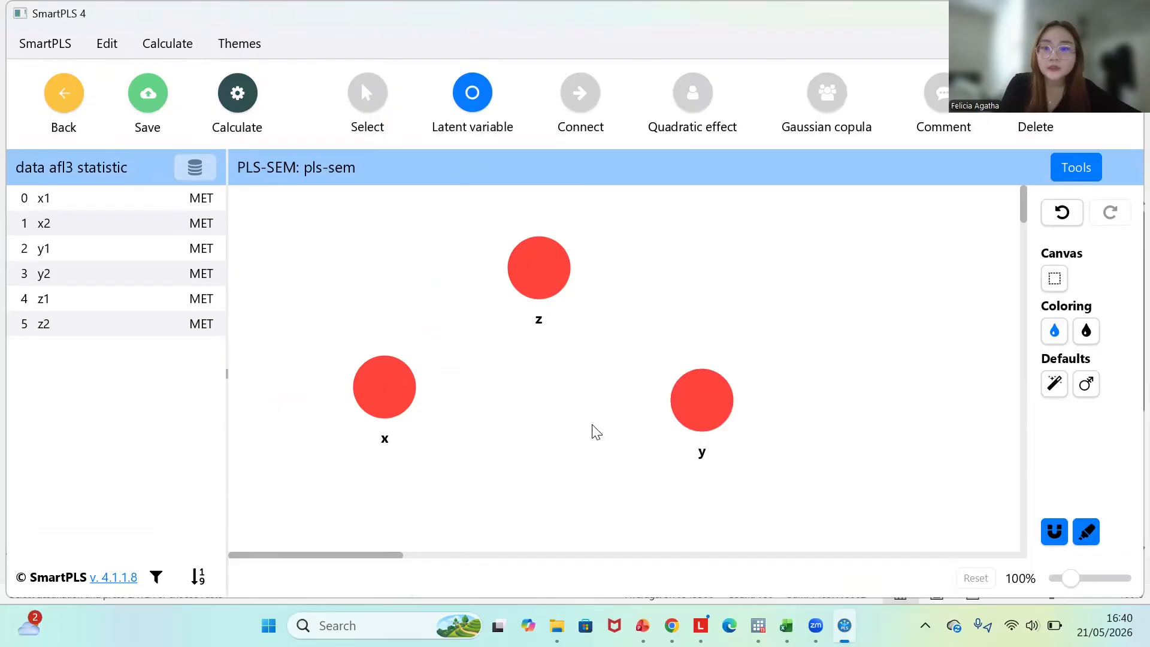
- Align latent variable y horizontally with x, and connect the paths x to z, z to y and x to y
click(371, 115)
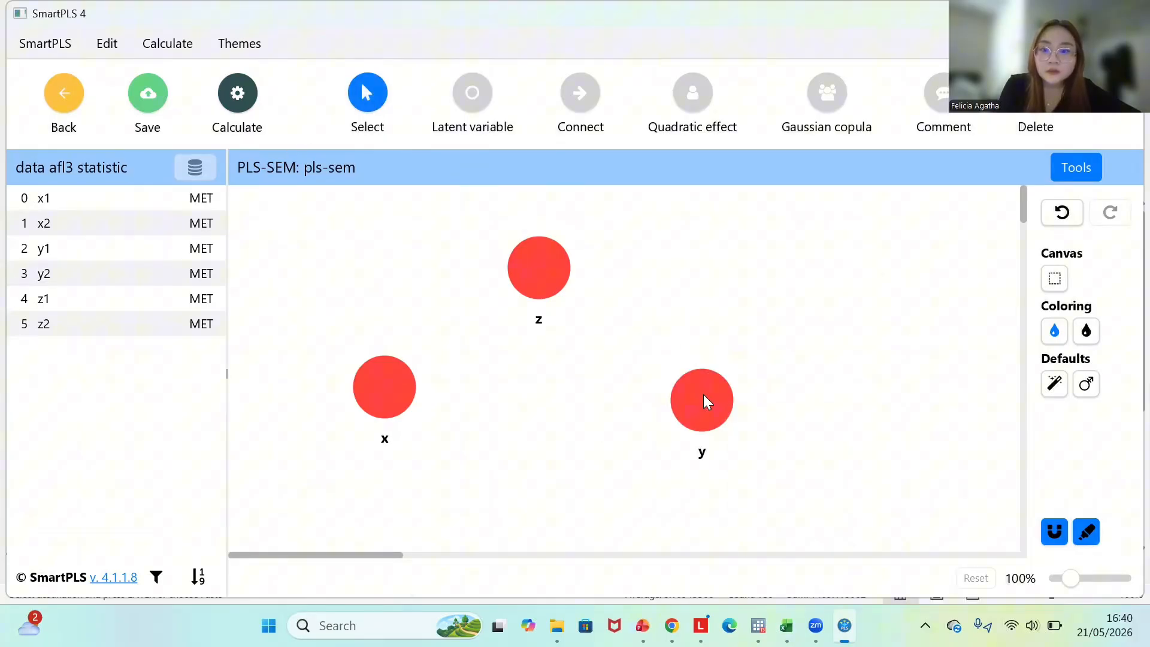
drag(699, 405, 703, 388)
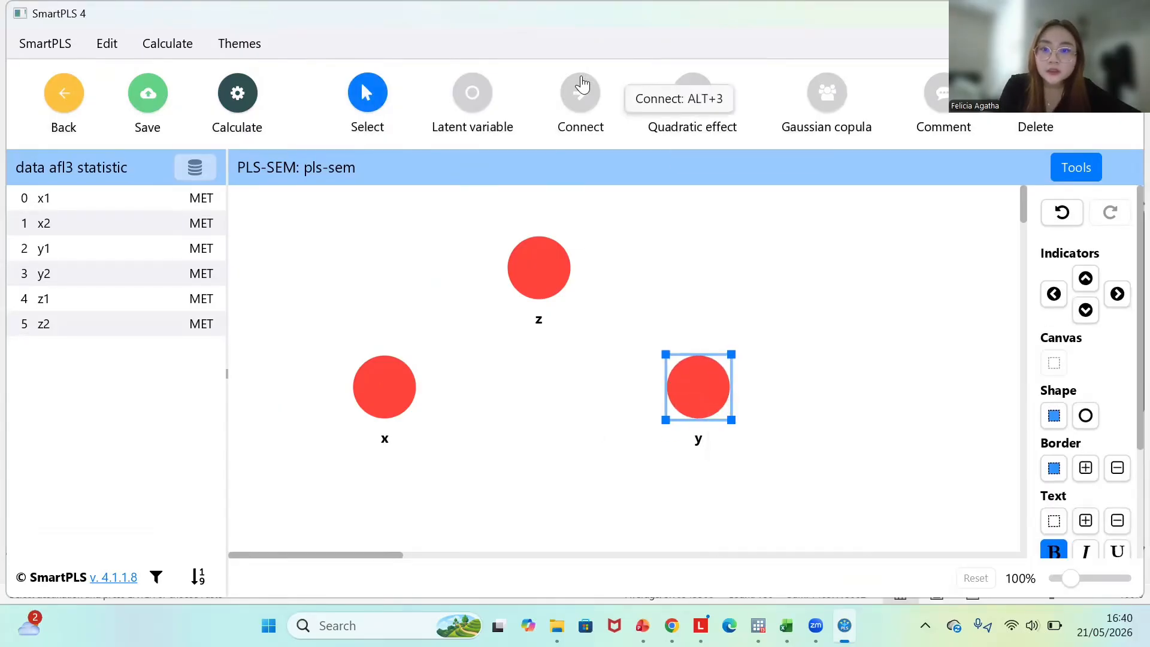
click(579, 92)
drag(389, 374, 688, 385)
drag(393, 409, 681, 395)
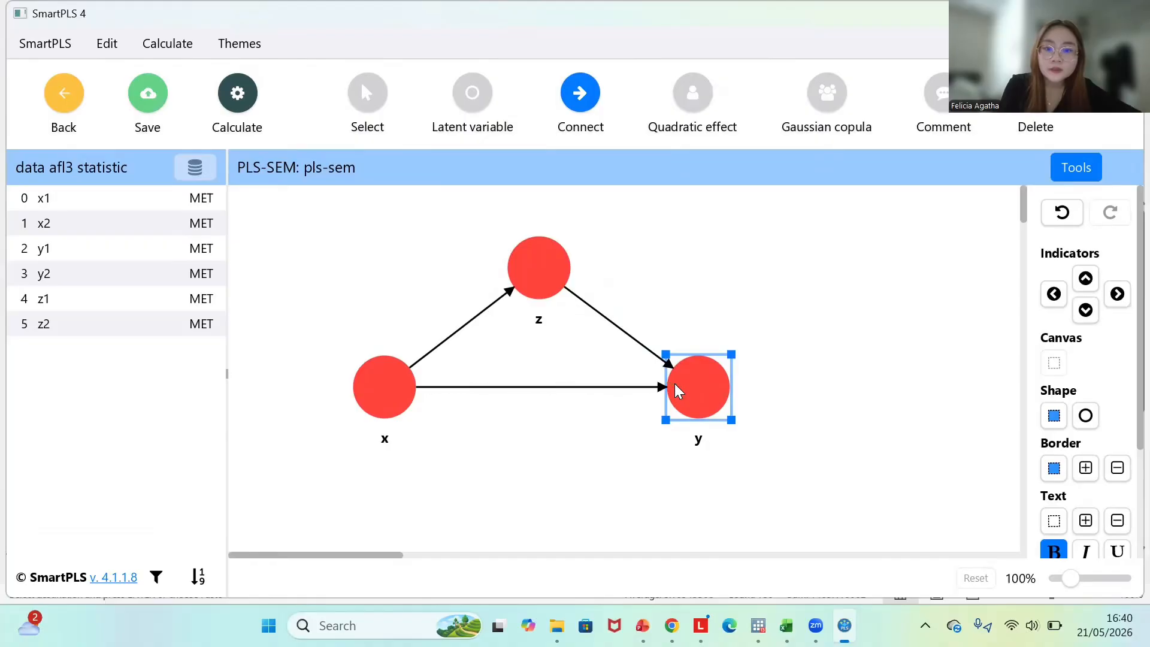
- Assign indicators x1 and x2 to latent variable x, and indicators y1 and y2 to latent variable y
click(105, 203)
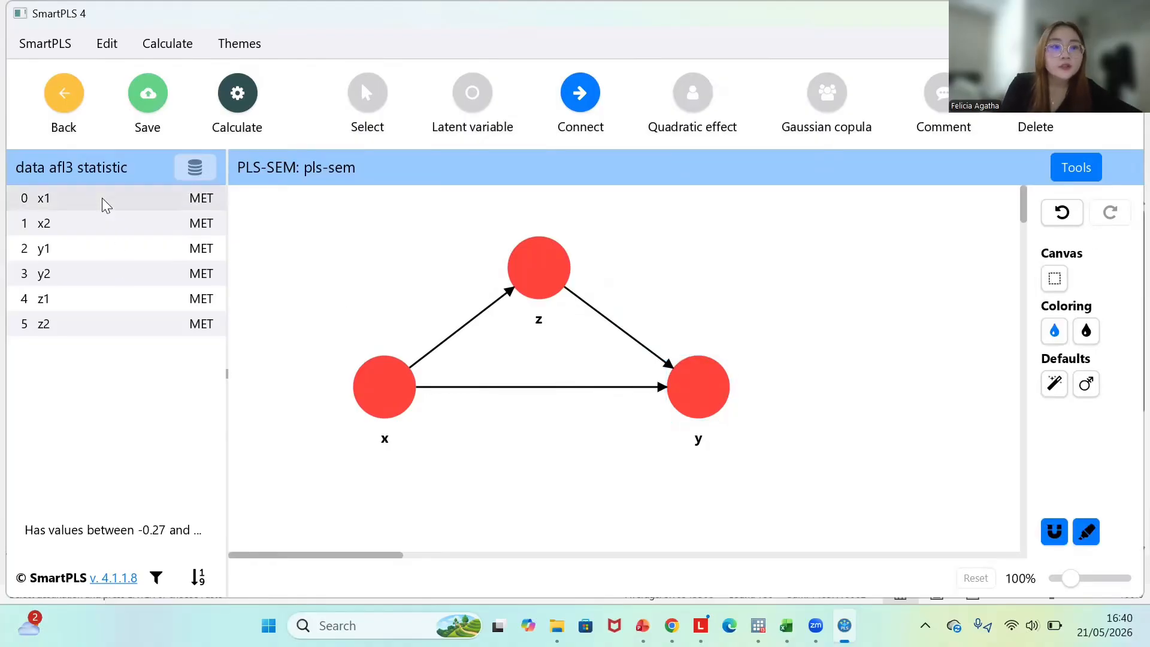
shift+click(187, 216)
drag(188, 217, 386, 389)
click(173, 248)
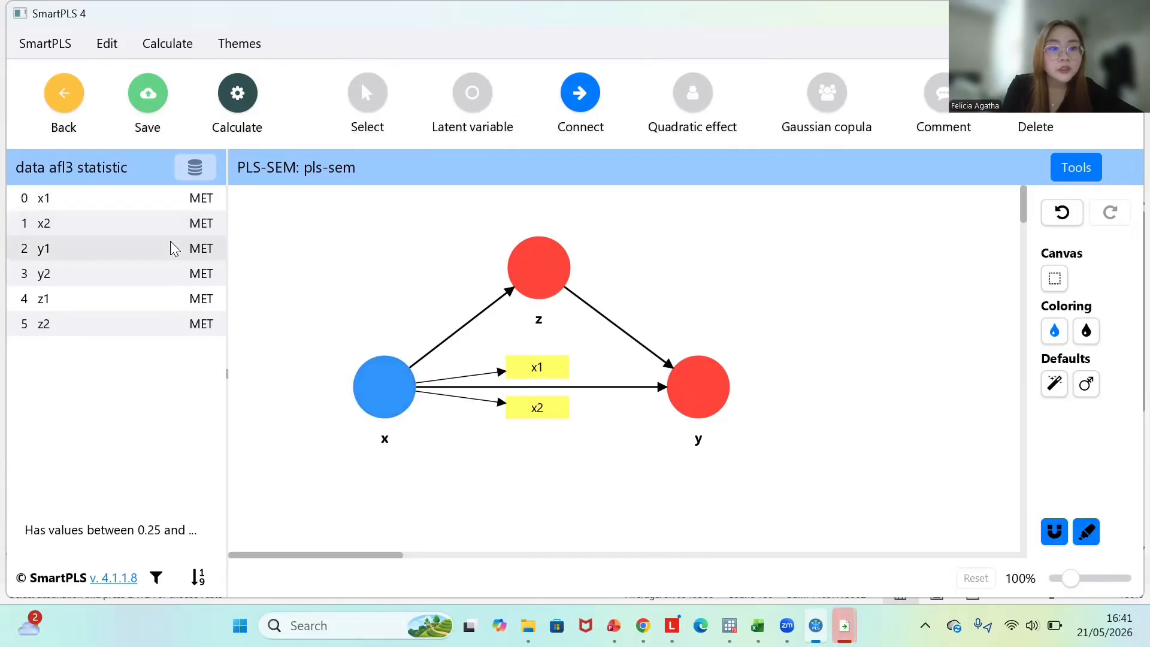
key(shift+Down)
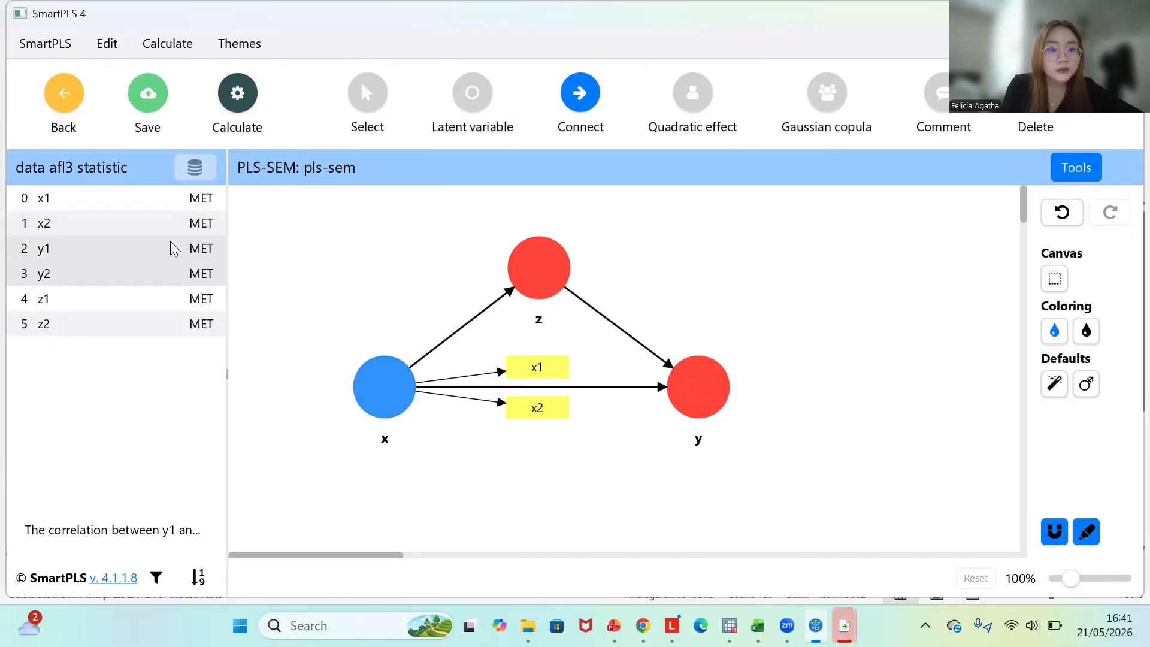
drag(182, 257, 701, 389)
- Assign indicators z1 and z2 to latent variable z
click(173, 306)
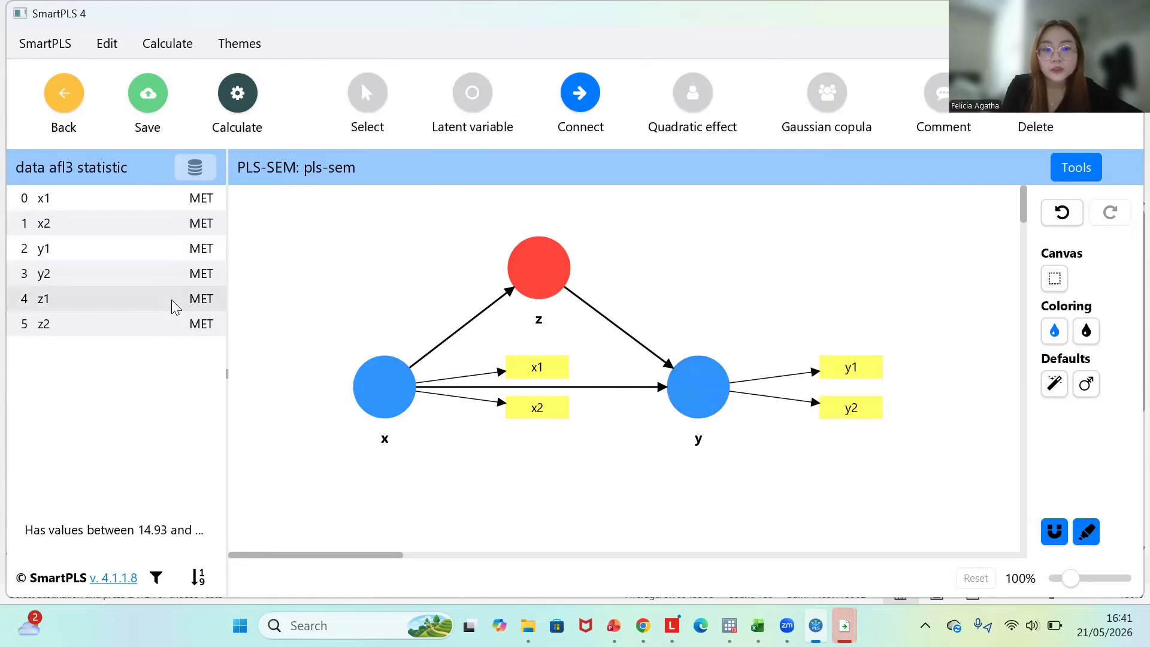
key(shift+Down)
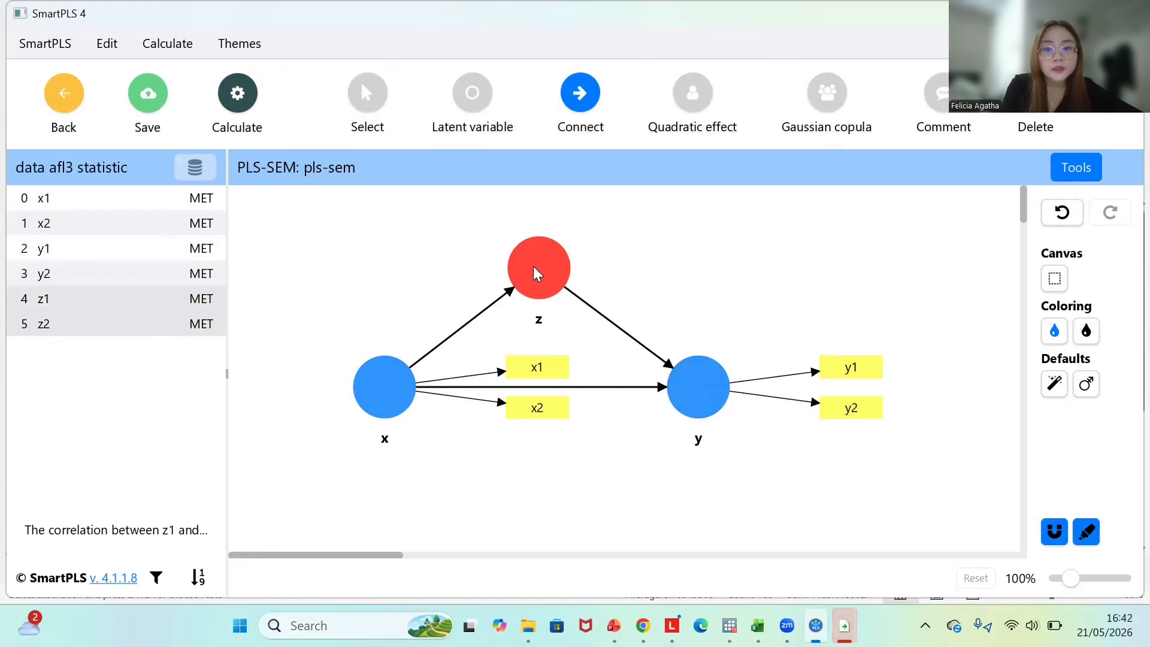
drag(536, 273, 537, 273)
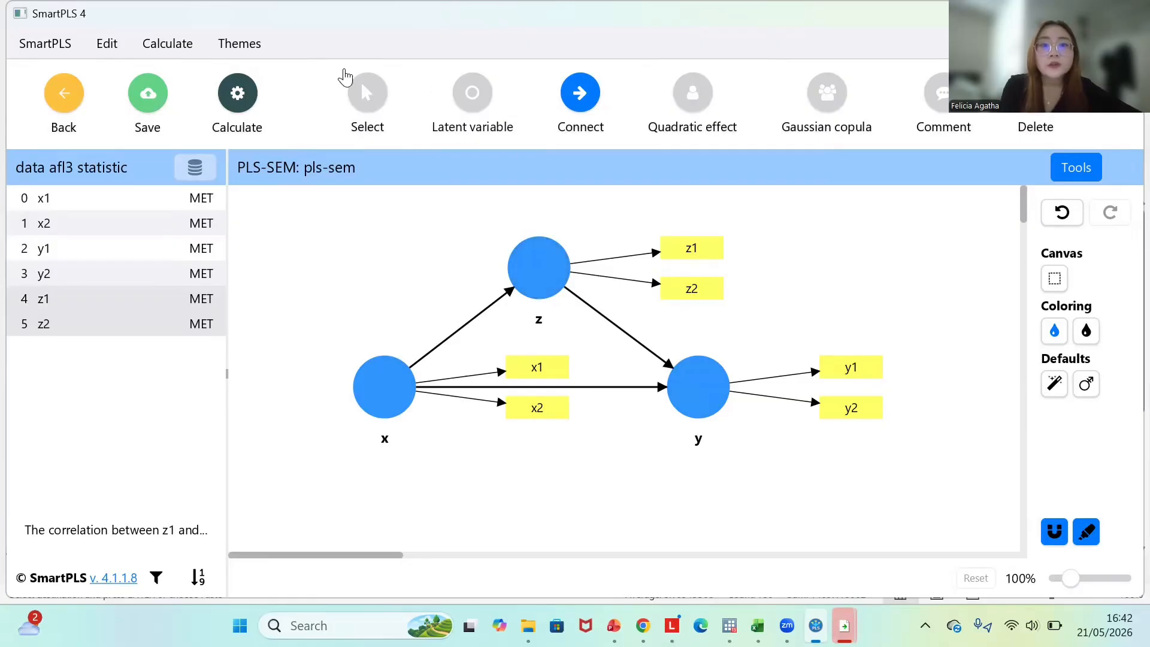
- Run the PLS-SEM algorithm with Path weighting, standardized results and default initial weights, with the report set to open
click(236, 94)
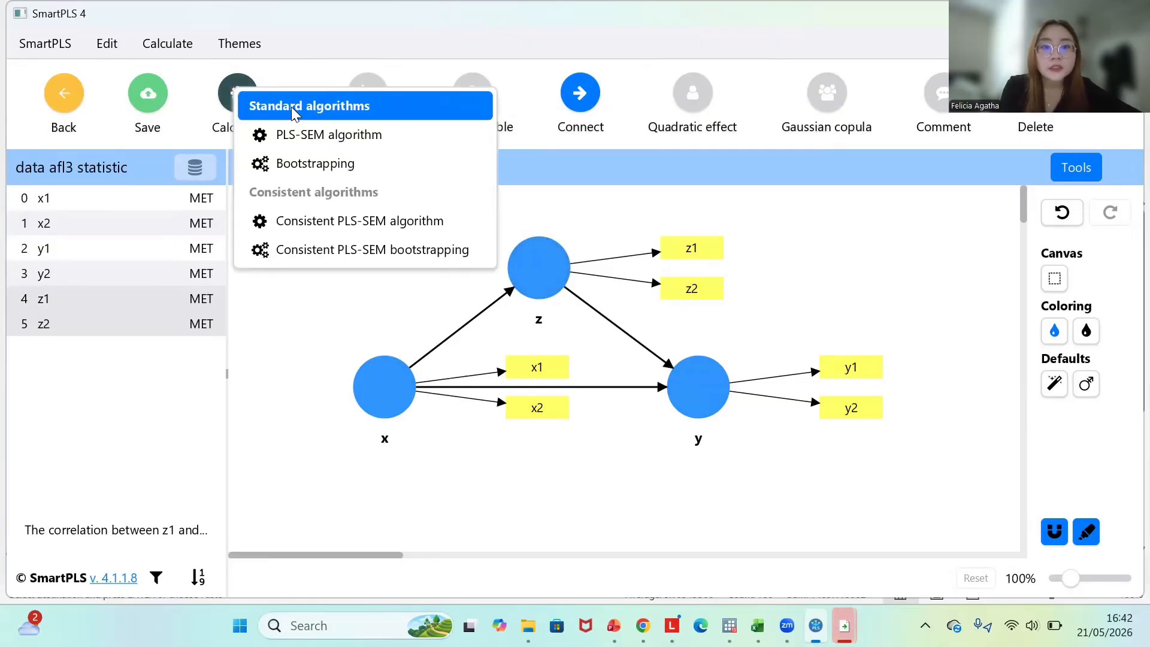
click(329, 137)
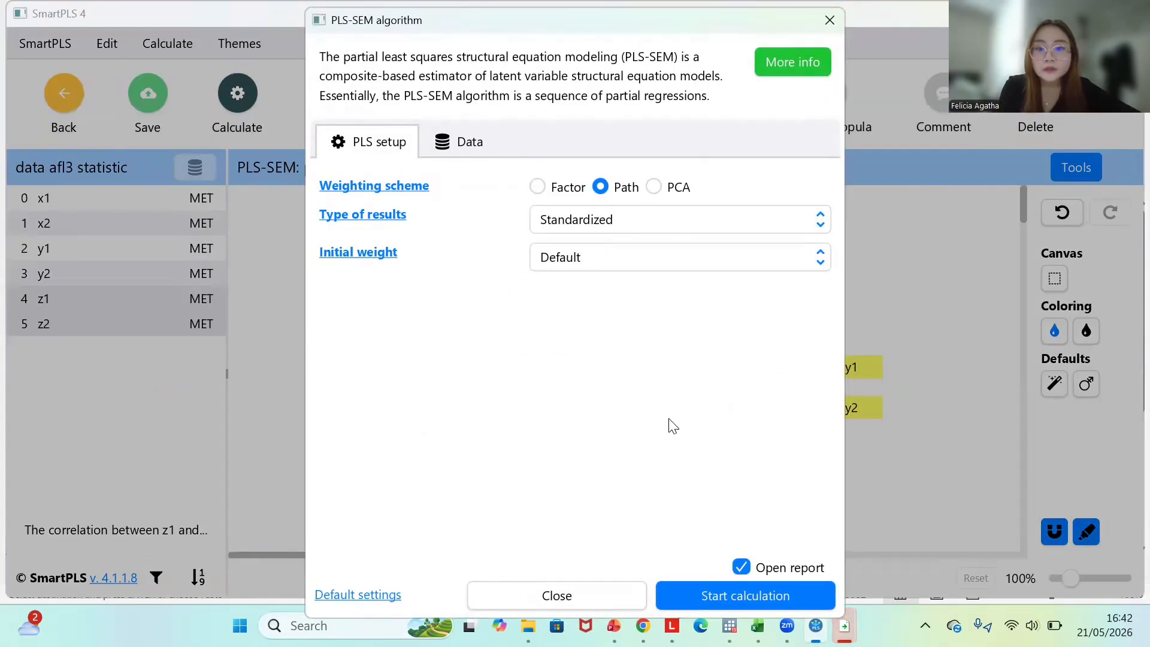
click(724, 592)
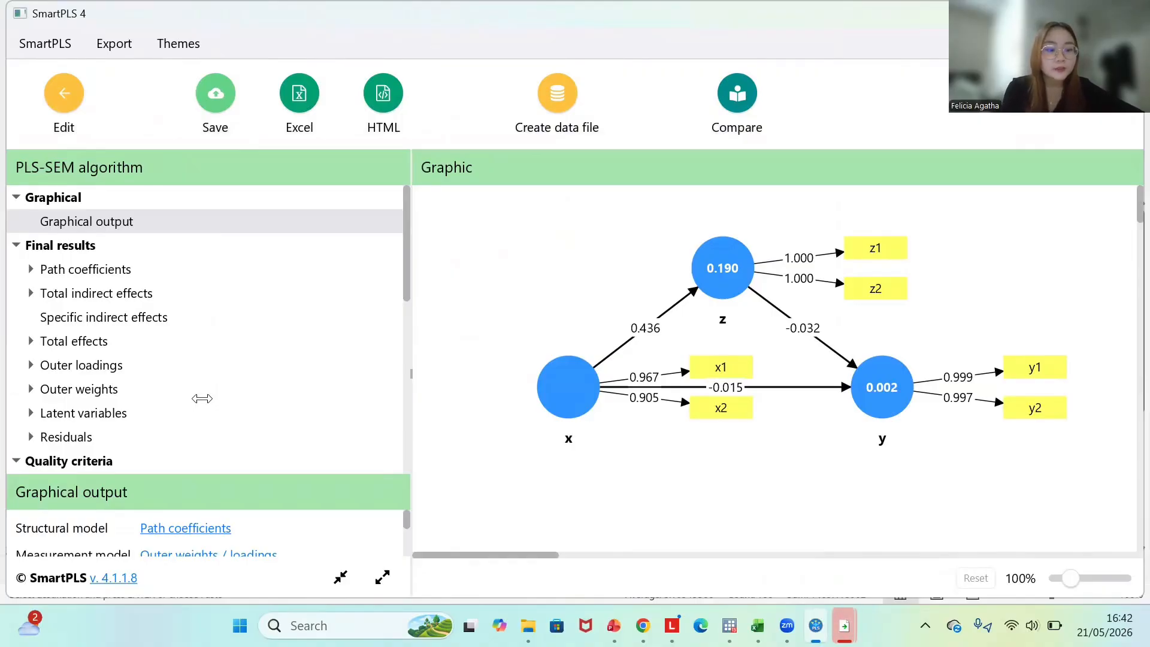
- Examine the outer loadings matrix and the construct reliability and validity overview, with all overview columns fitted in view
click(82, 365)
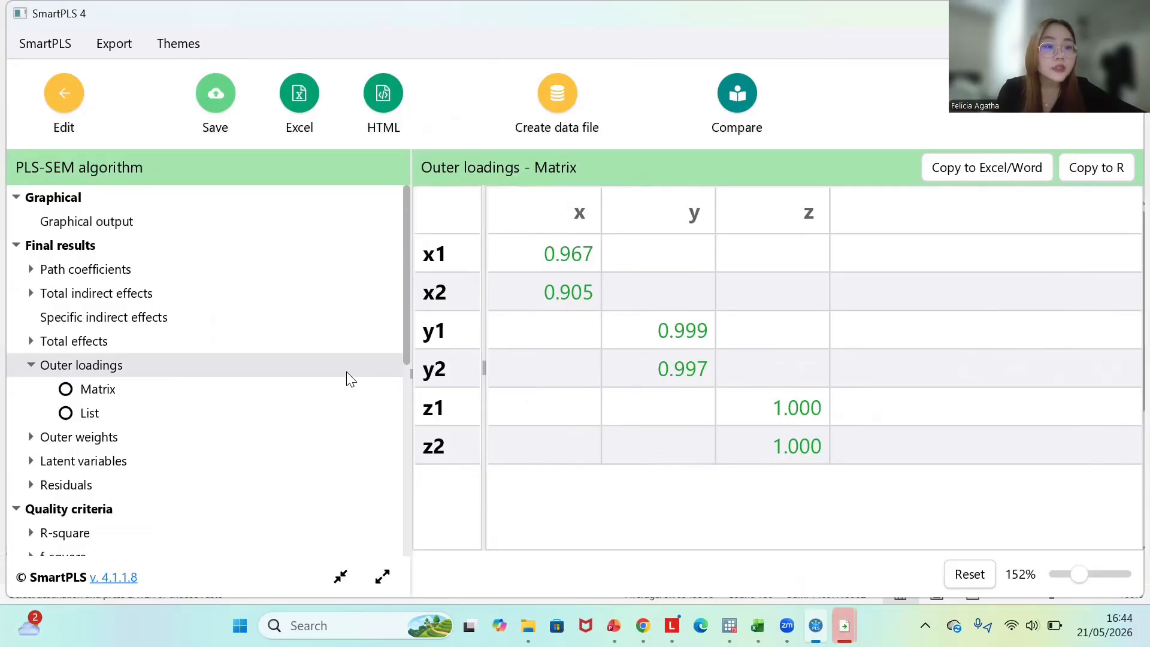
scroll(324, 388, down, 3)
scroll(322, 388, down, 5)
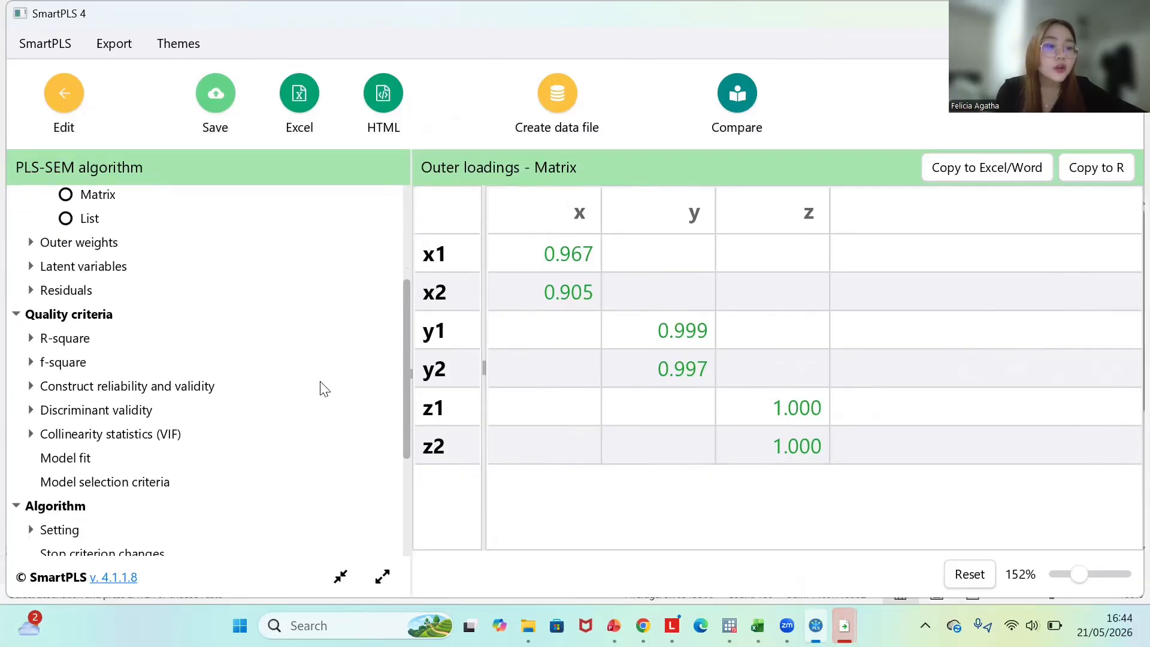
click(190, 388)
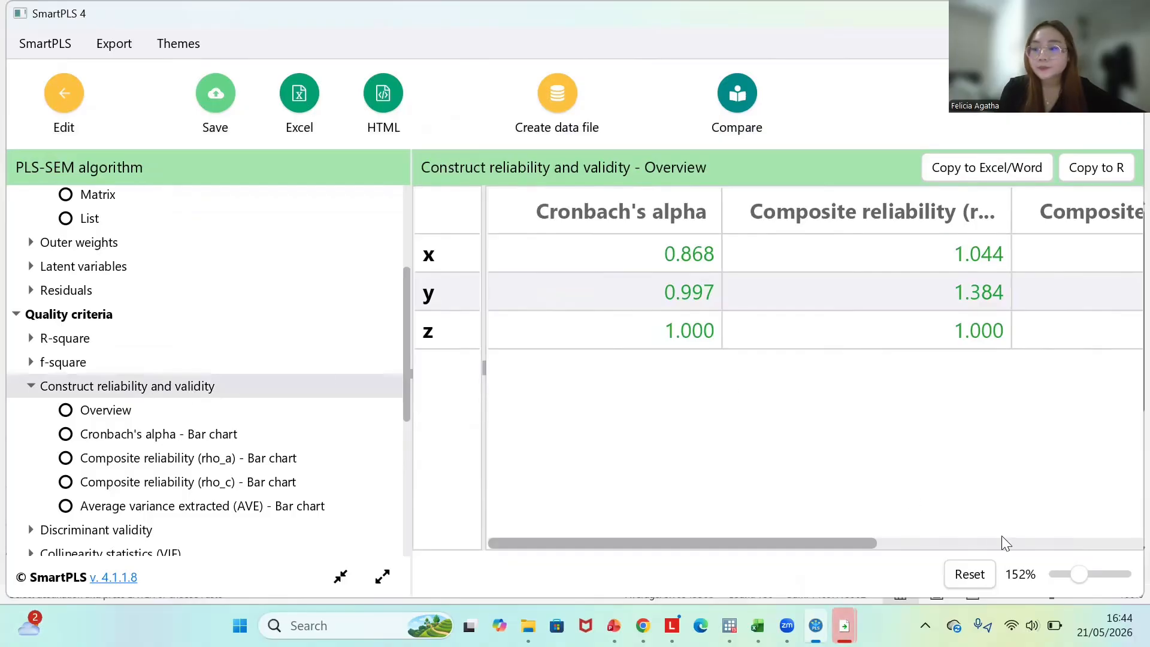
click(1060, 577)
mouse_move(1059, 578)
mouse_down()
mouse_move(1047, 579)
mouse_move(1065, 578)
mouse_up()
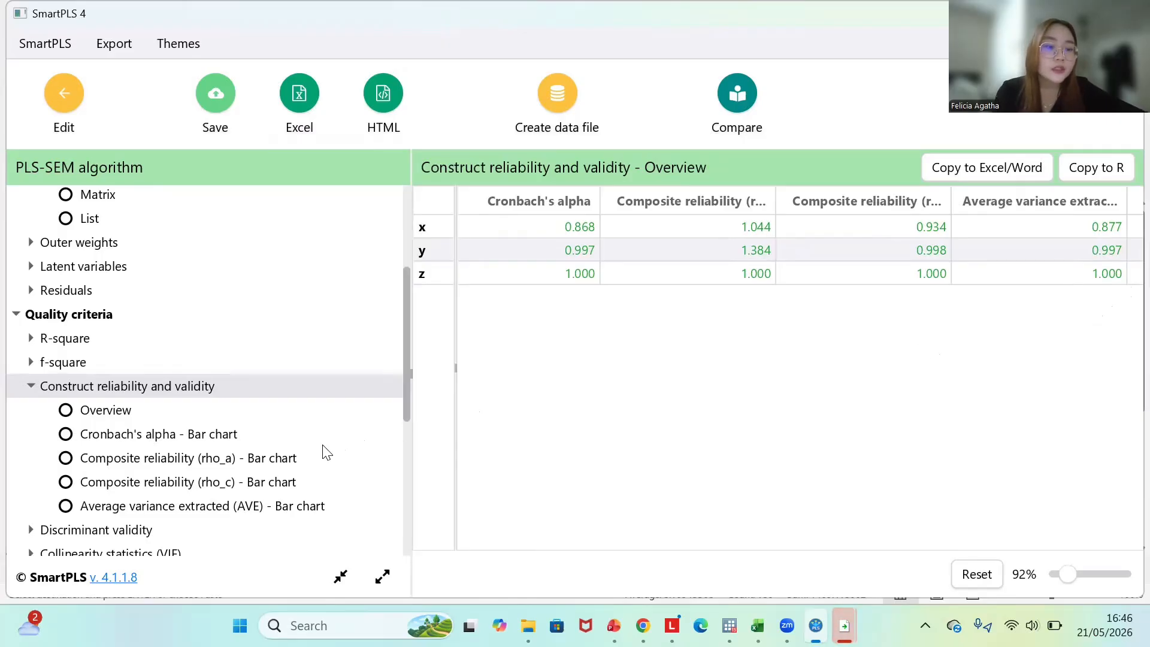
- Examine the discriminant validity results: the HTMT matrix, the Fornell-Larcker criterion and the cross loadings
scroll(252, 461, down, 4)
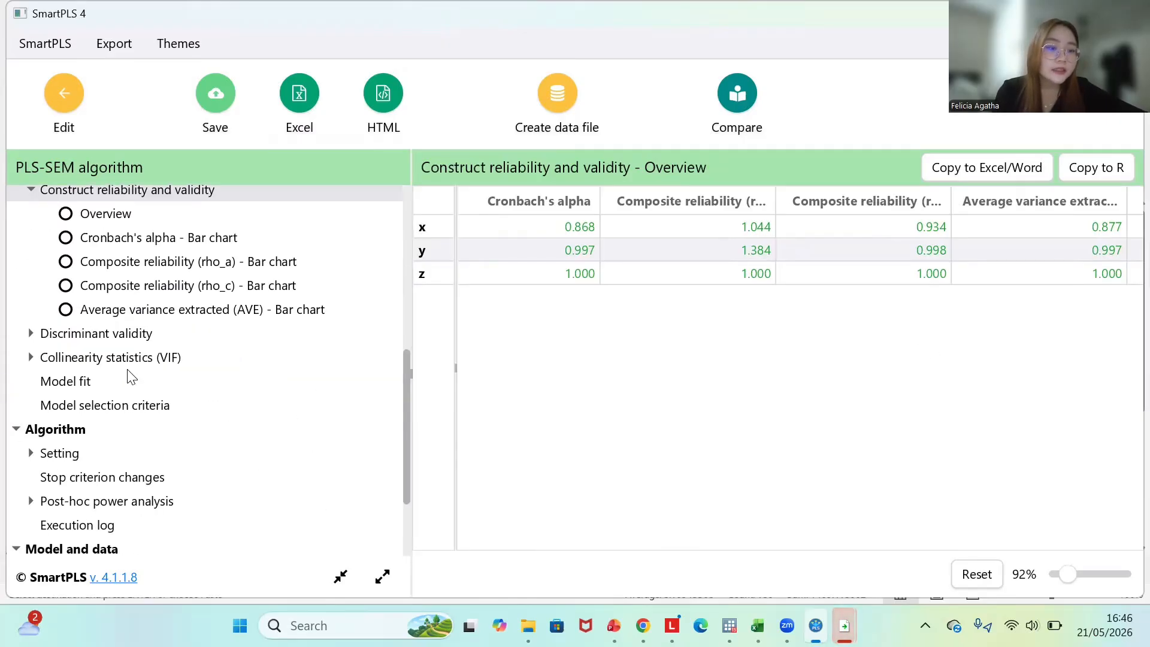
click(104, 335)
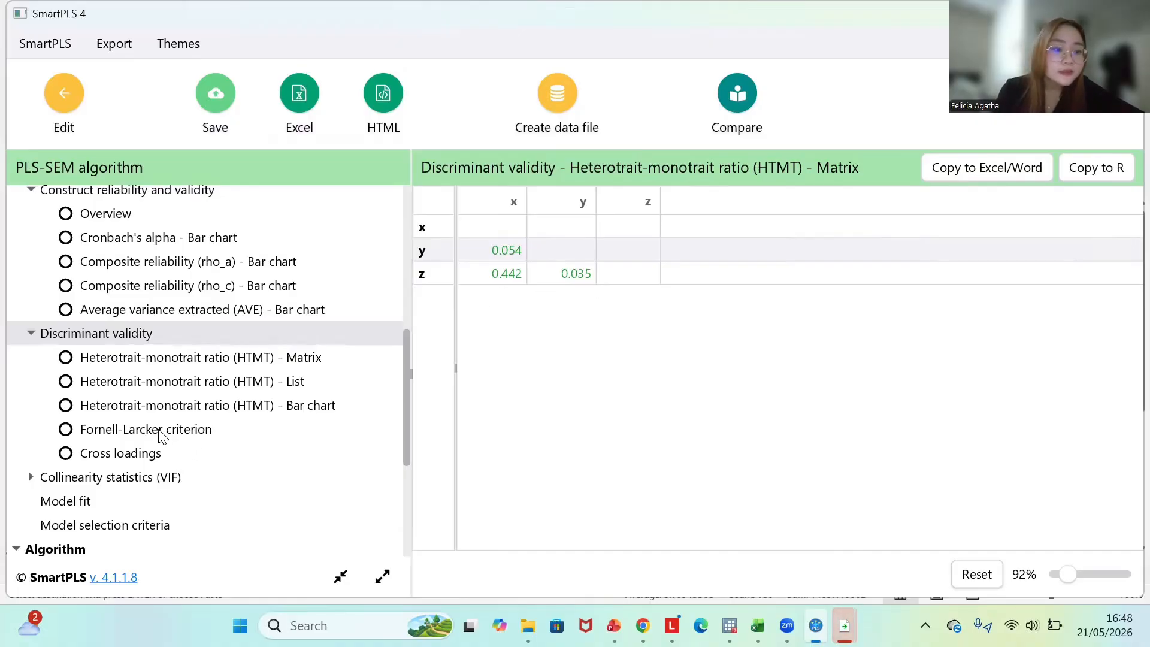
scroll(167, 434, down, 3)
scroll(161, 423, up, 3)
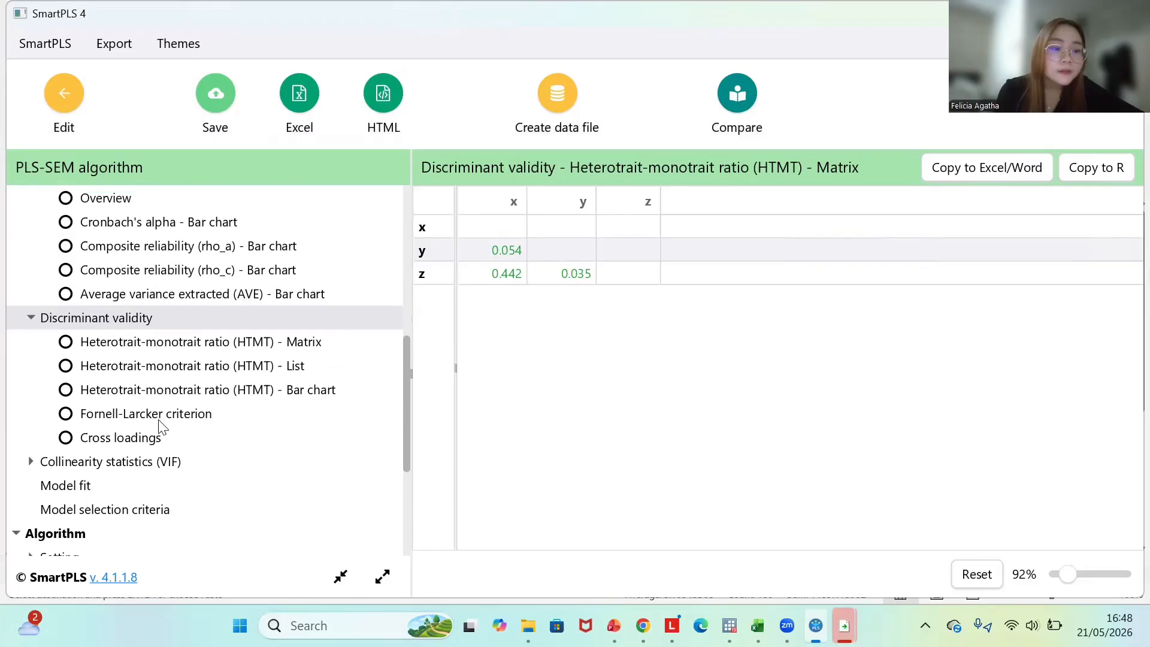
click(163, 419)
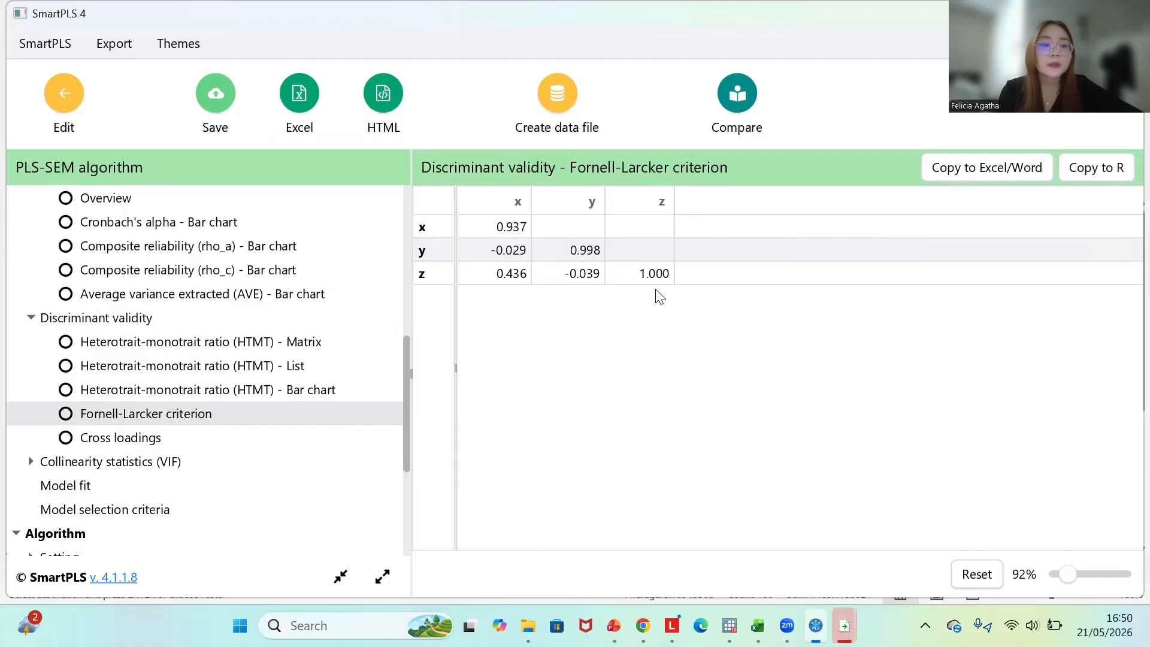
click(146, 443)
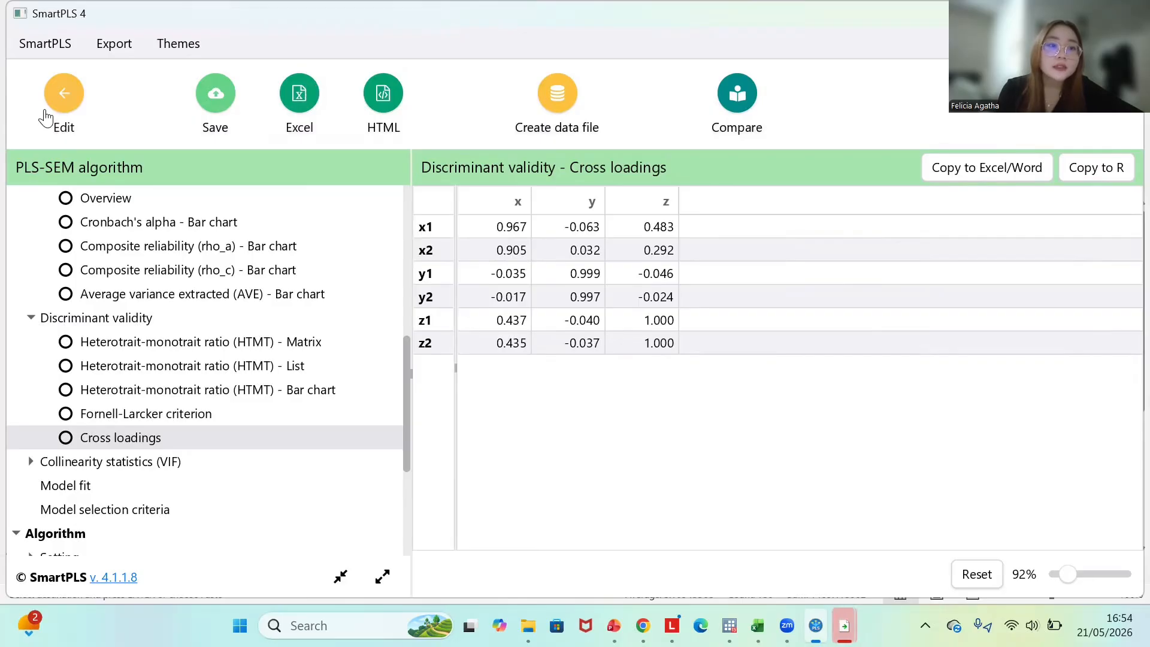
- Return to the model and run Bootstrapping with 5000 subsamples, percentile bootstrap, a two-tailed test and a 0.05 significance level
click(64, 96)
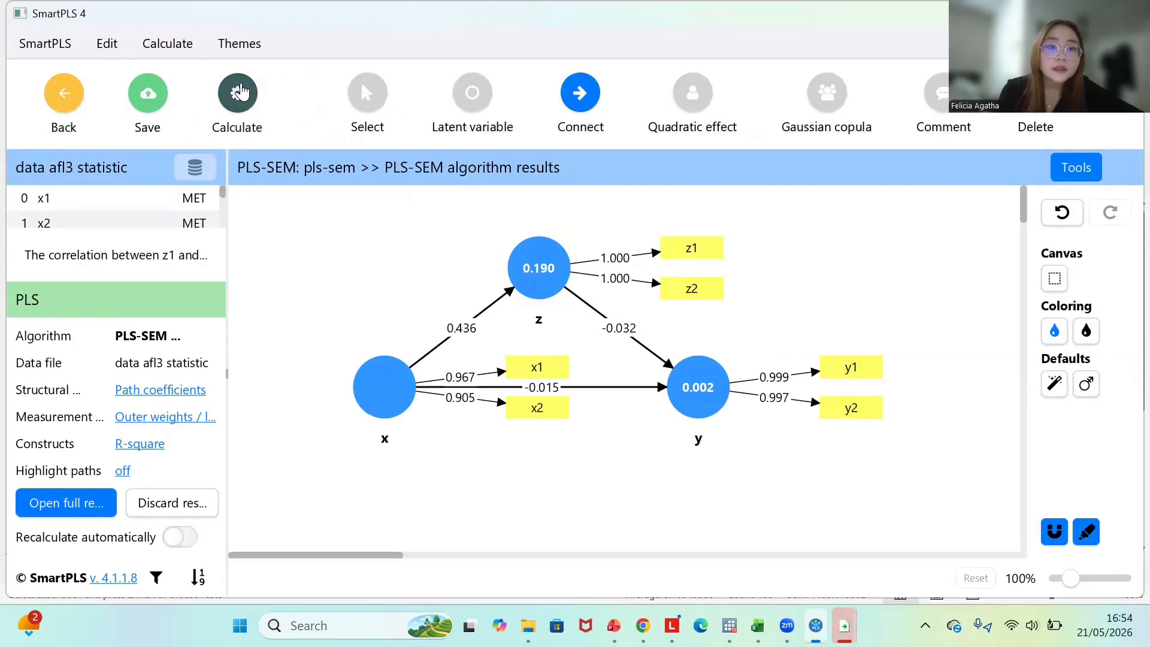
click(240, 92)
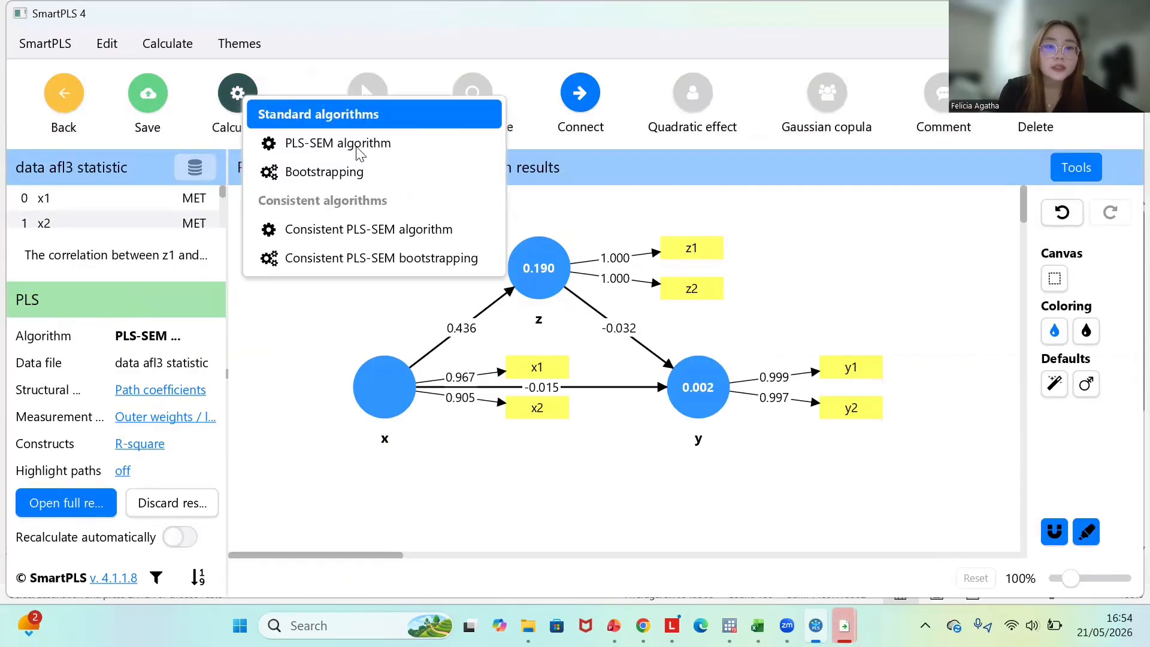
click(344, 177)
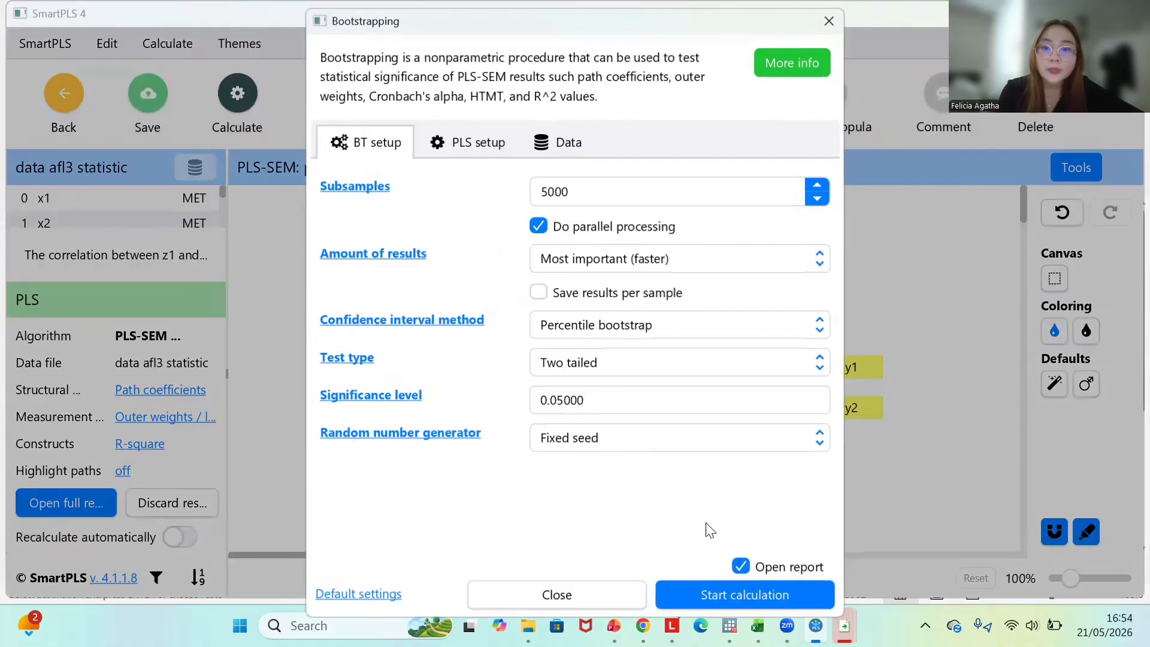
click(740, 596)
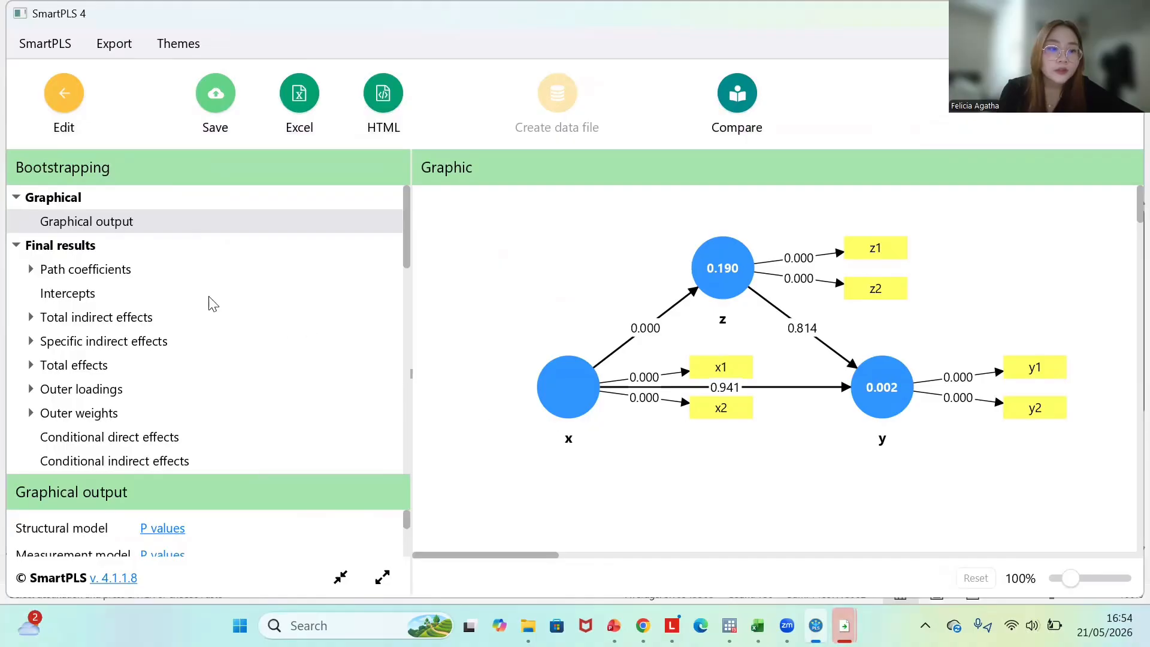
- Examine the bootstrapped path coefficients with their T statistics and p values, and return to the model
click(121, 270)
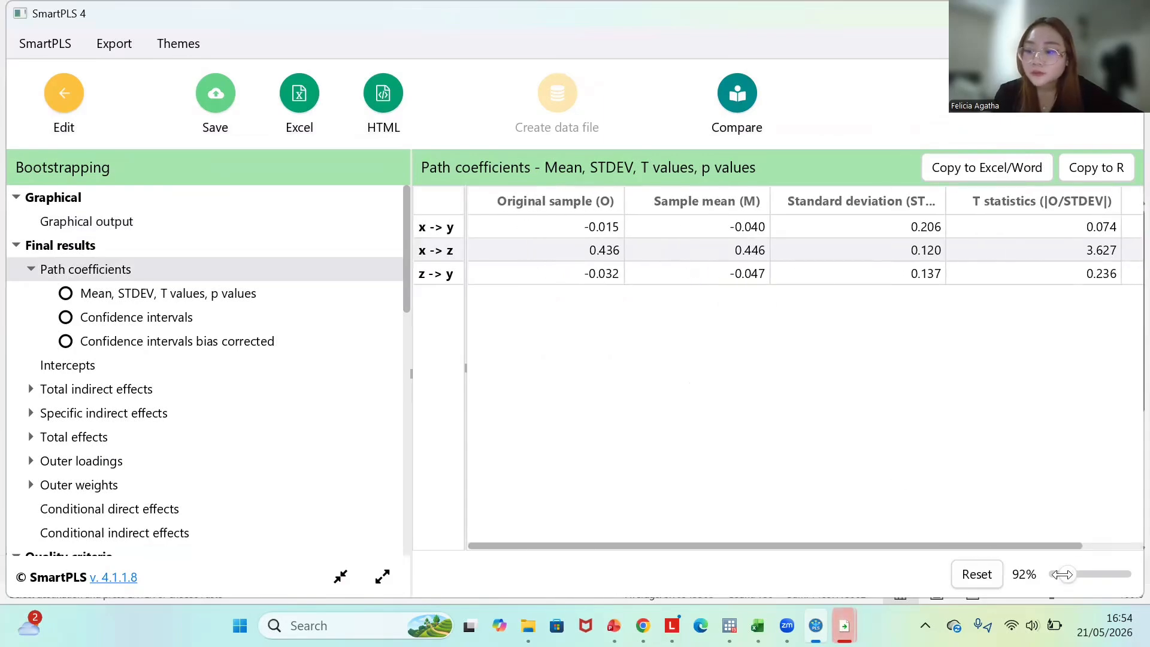
drag(1067, 574, 1064, 574)
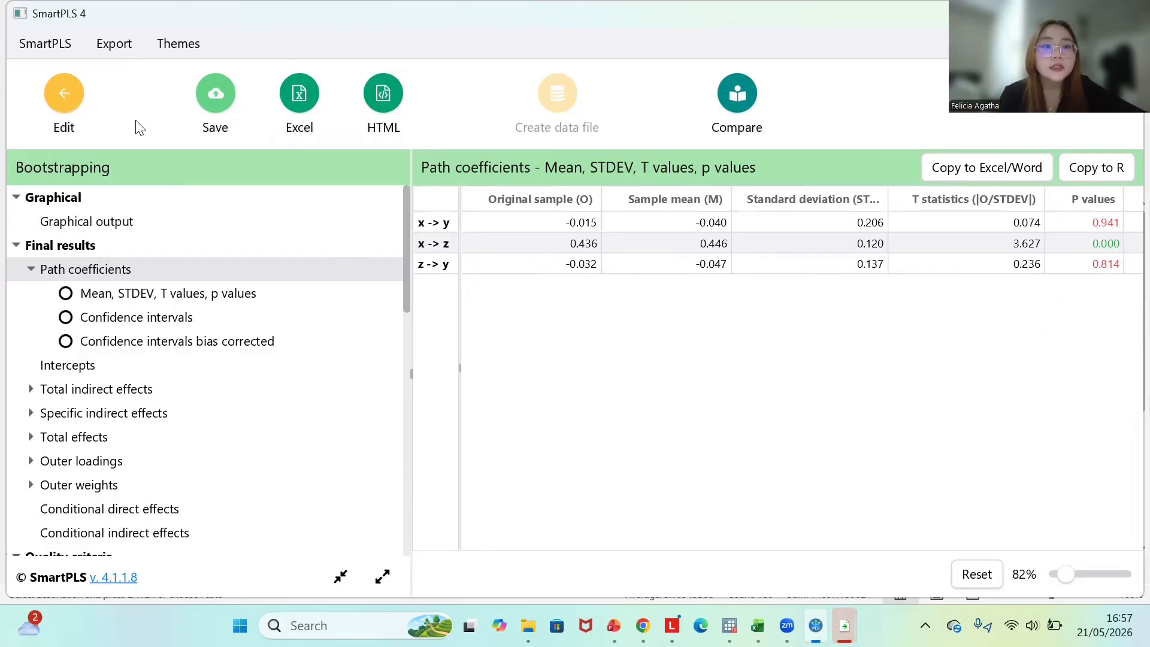
click(65, 105)
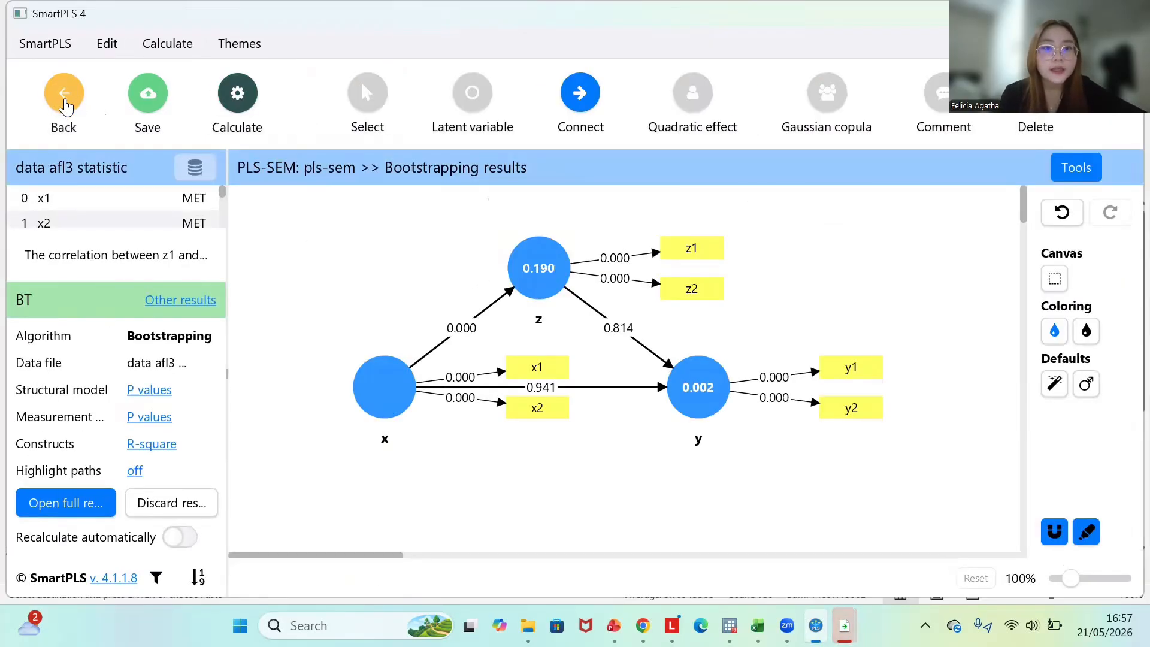
- Run the PLS-SEM algorithm with the Path weighting scheme, standardized results and default initial weights, opening the report
click(246, 117)
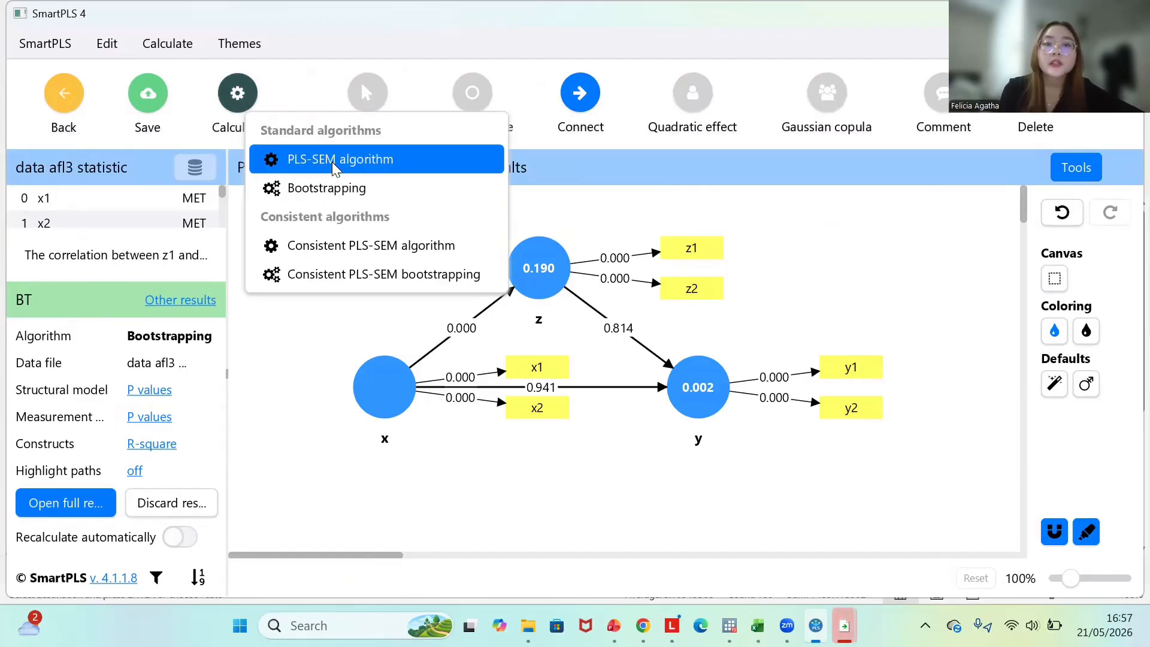
click(356, 166)
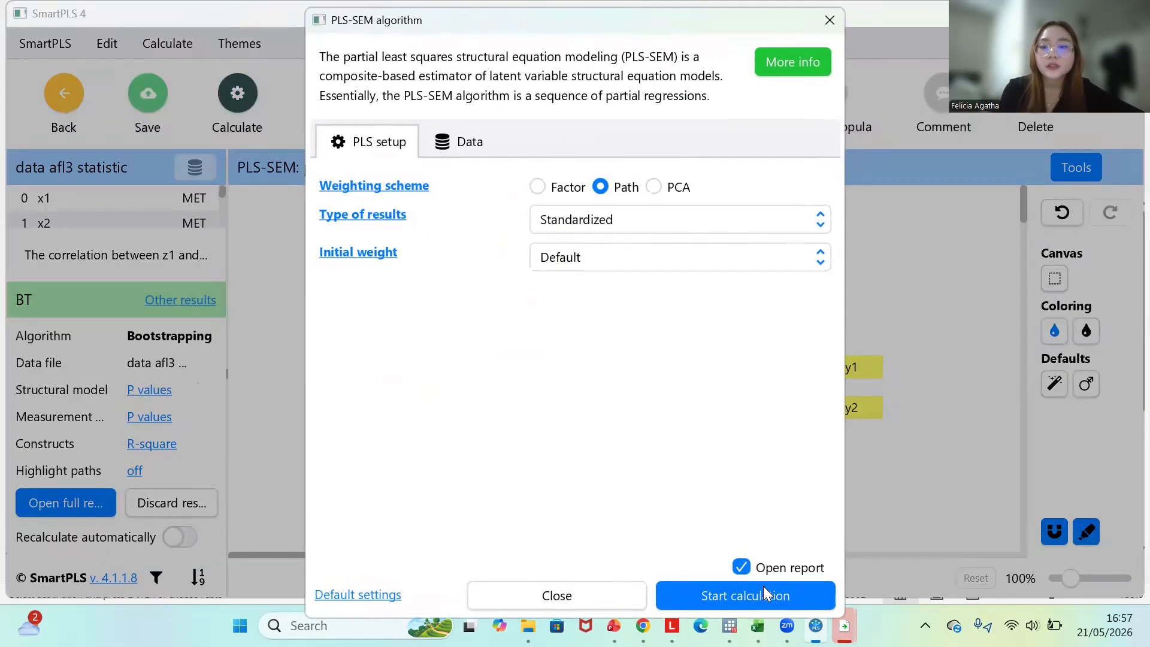
click(765, 596)
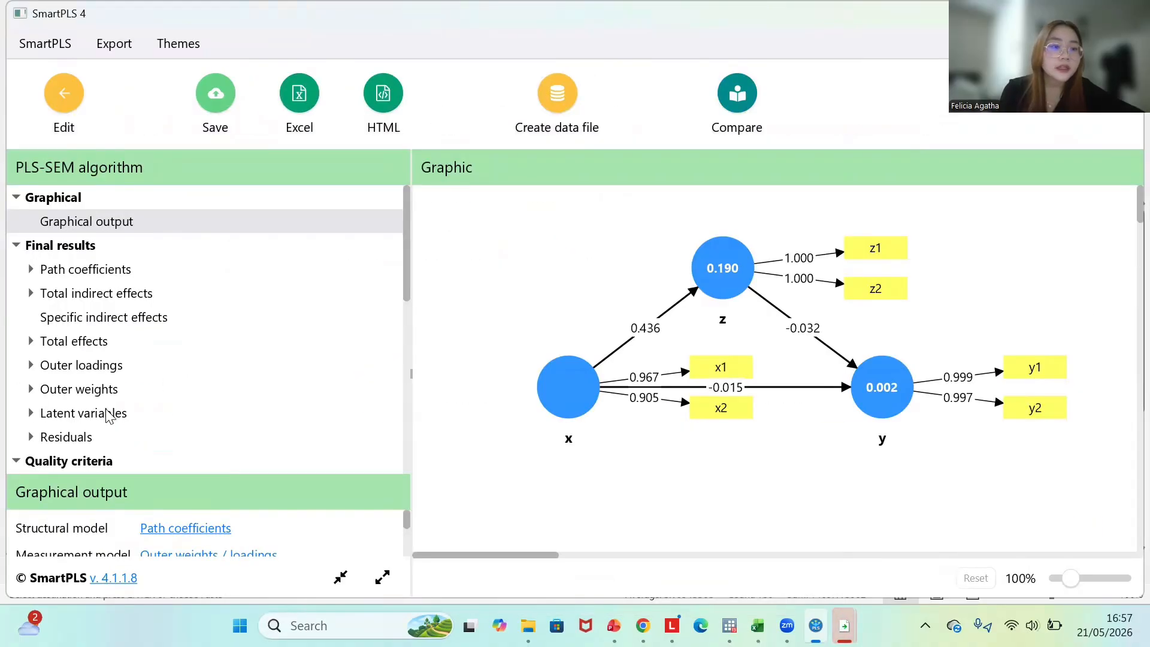
- Examine the R-square overview, enlarged for readability, and the f-square matrix under the quality criteria
scroll(107, 416, down, 5)
scroll(107, 416, down, 2)
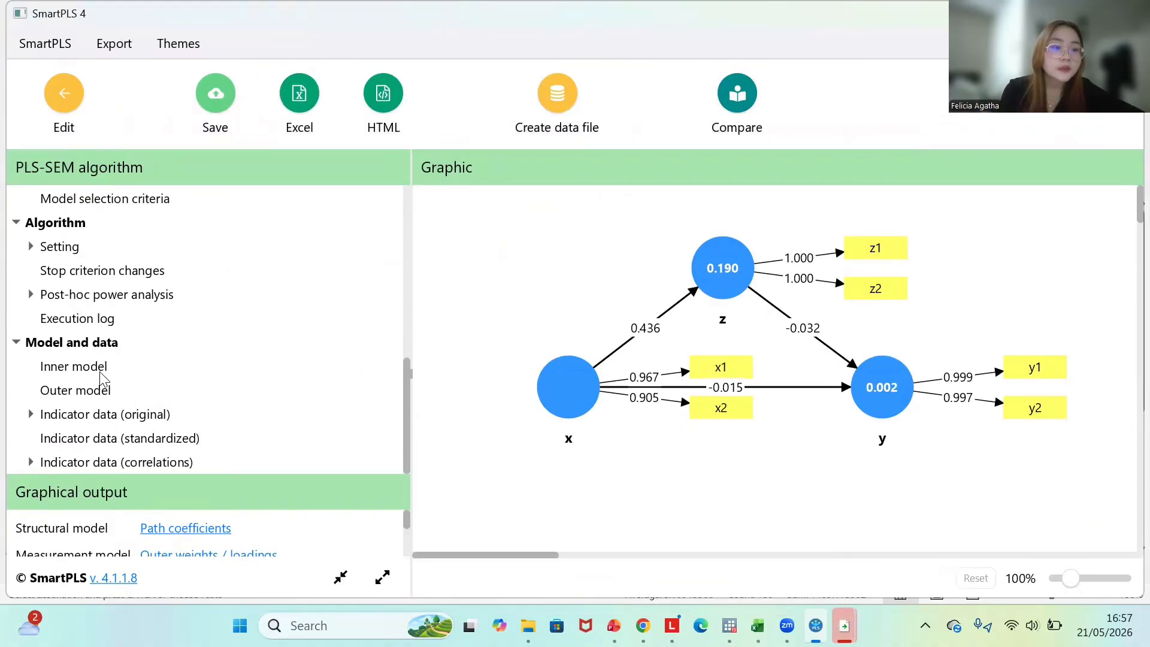
scroll(107, 320, up, 6)
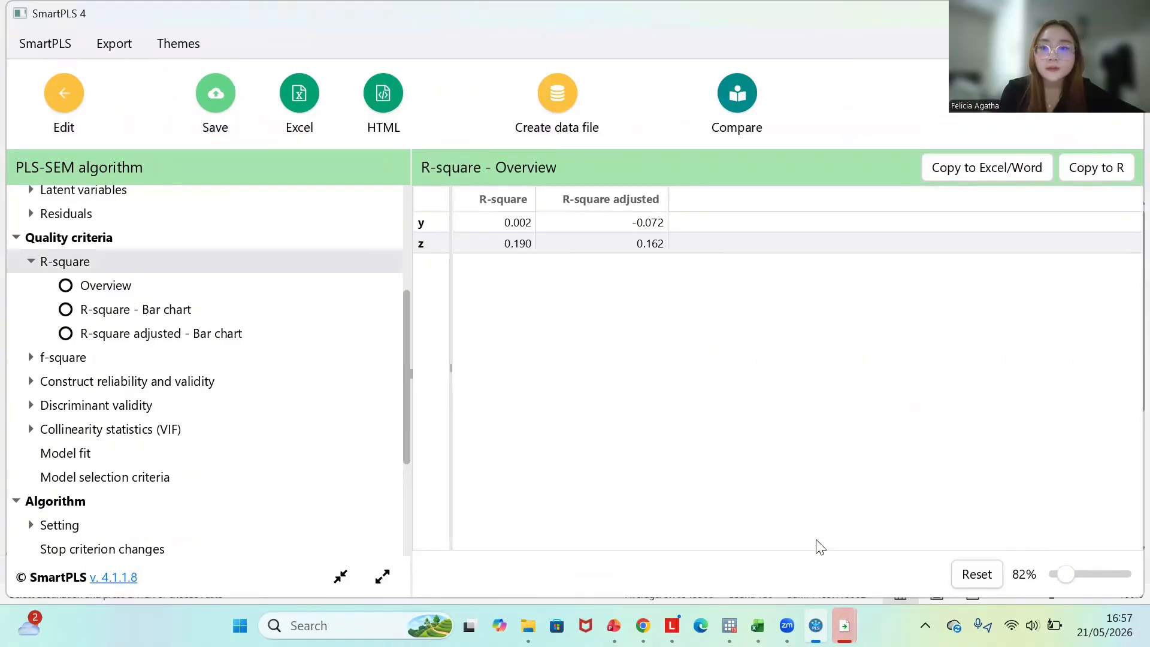
drag(1066, 574, 1084, 574)
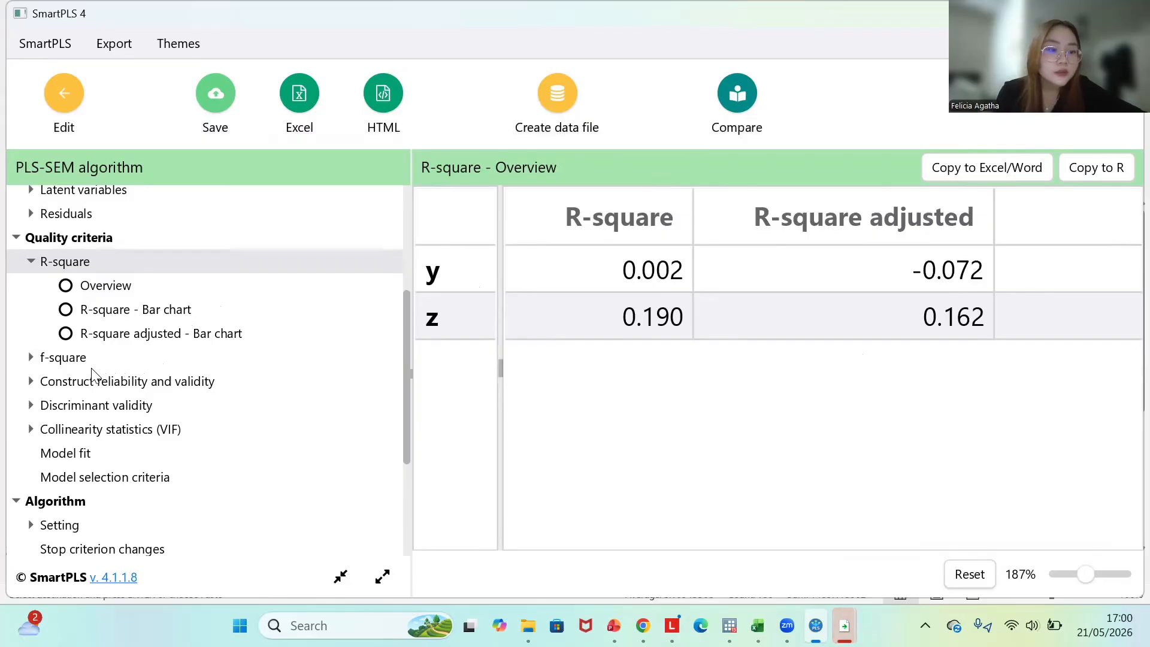
click(63, 358)
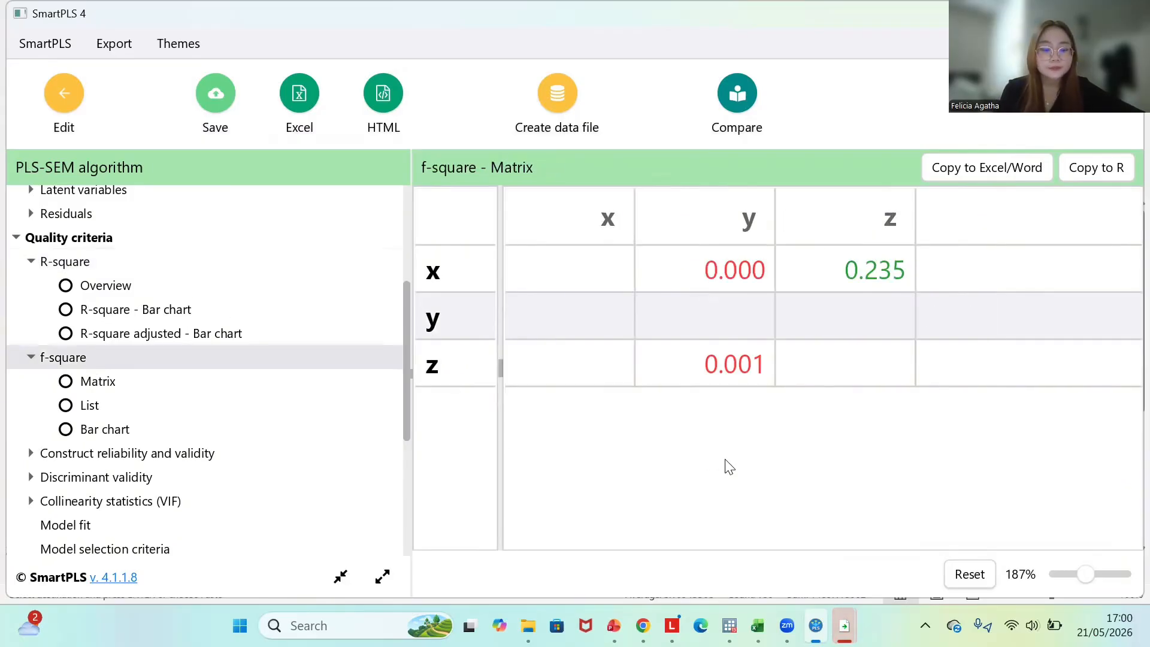